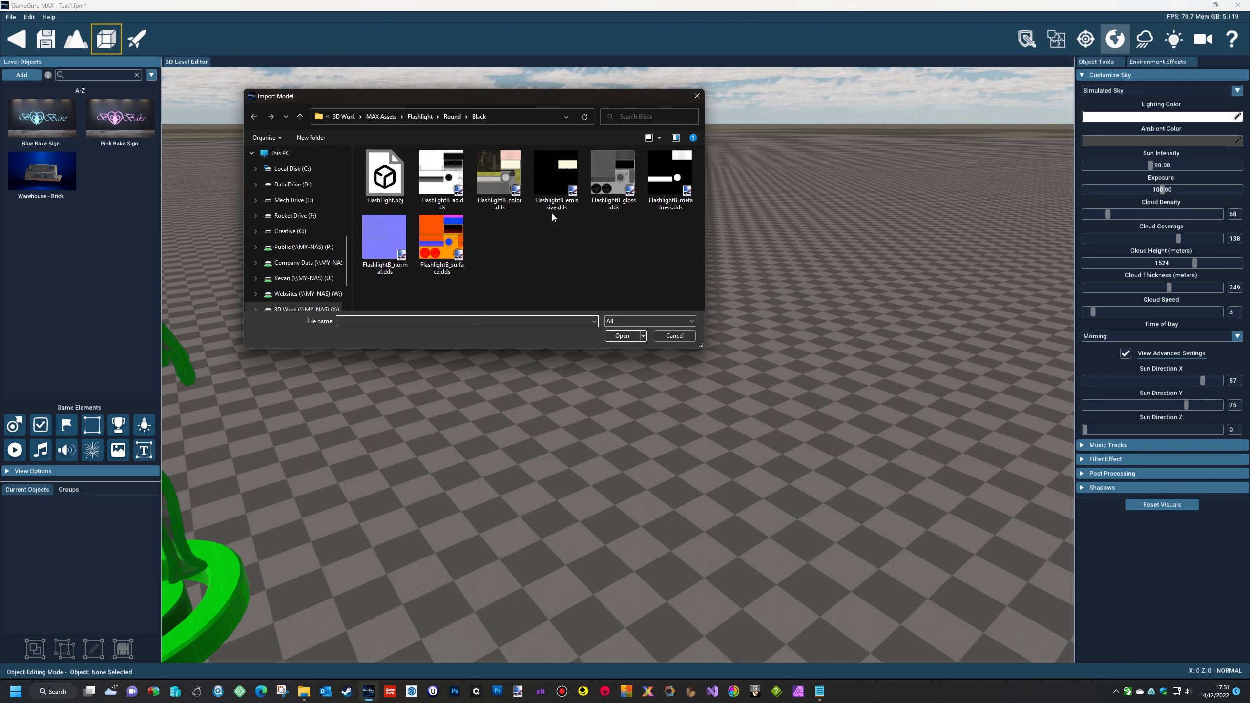
Step: Load Chair.obj from the CGTrader folder on the Desktop into the model importer
{"action": "left_click_drag", "start_coordinate": [456, 97], "coordinate": [559, 130]}
{"action": "scroll", "coordinate": [377, 211], "scroll_direction": "up", "scroll_amount": 2}
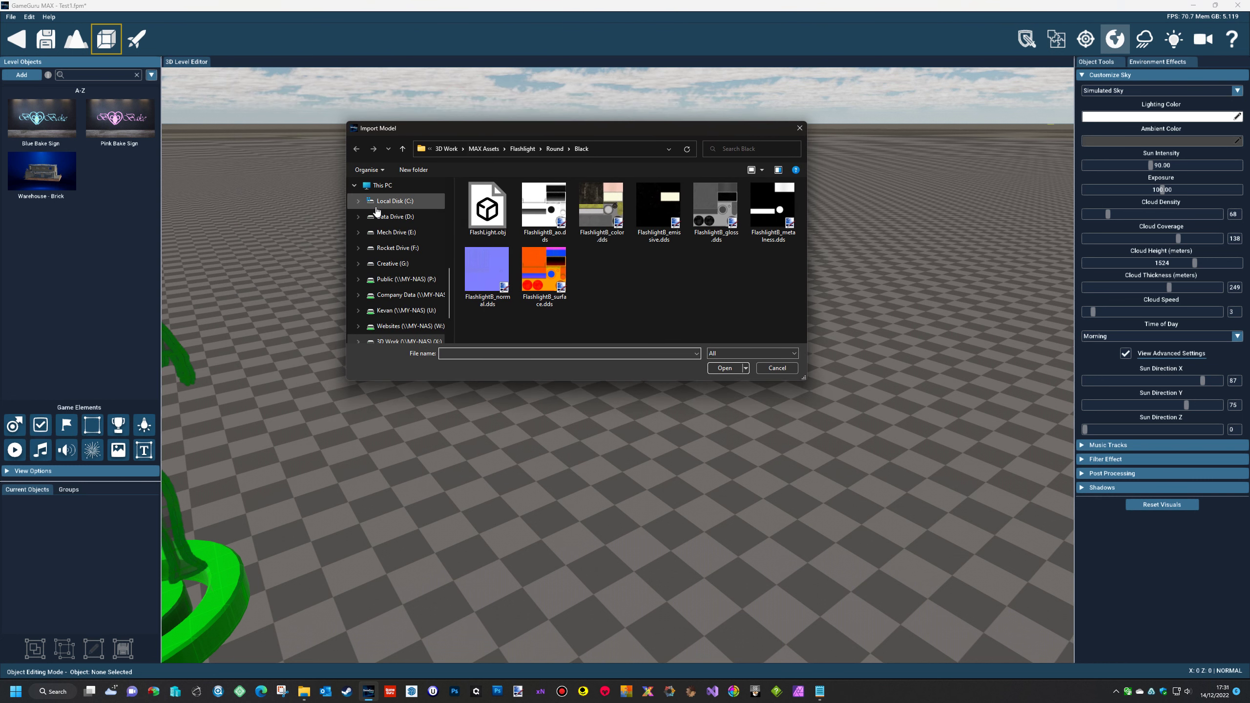
{"action": "scroll", "coordinate": [377, 211], "scroll_direction": "up", "scroll_amount": 5}
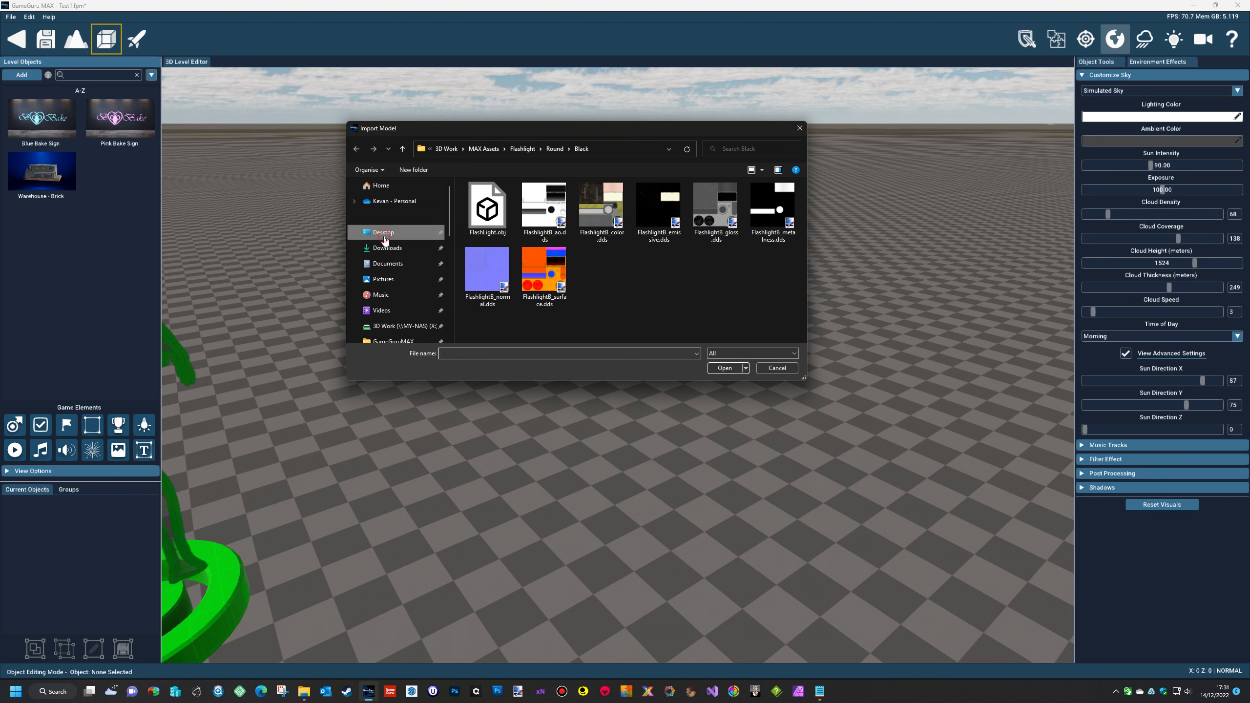
{"action": "left_click", "coordinate": [393, 232]}
{"action": "double_click", "coordinate": [499, 220]}
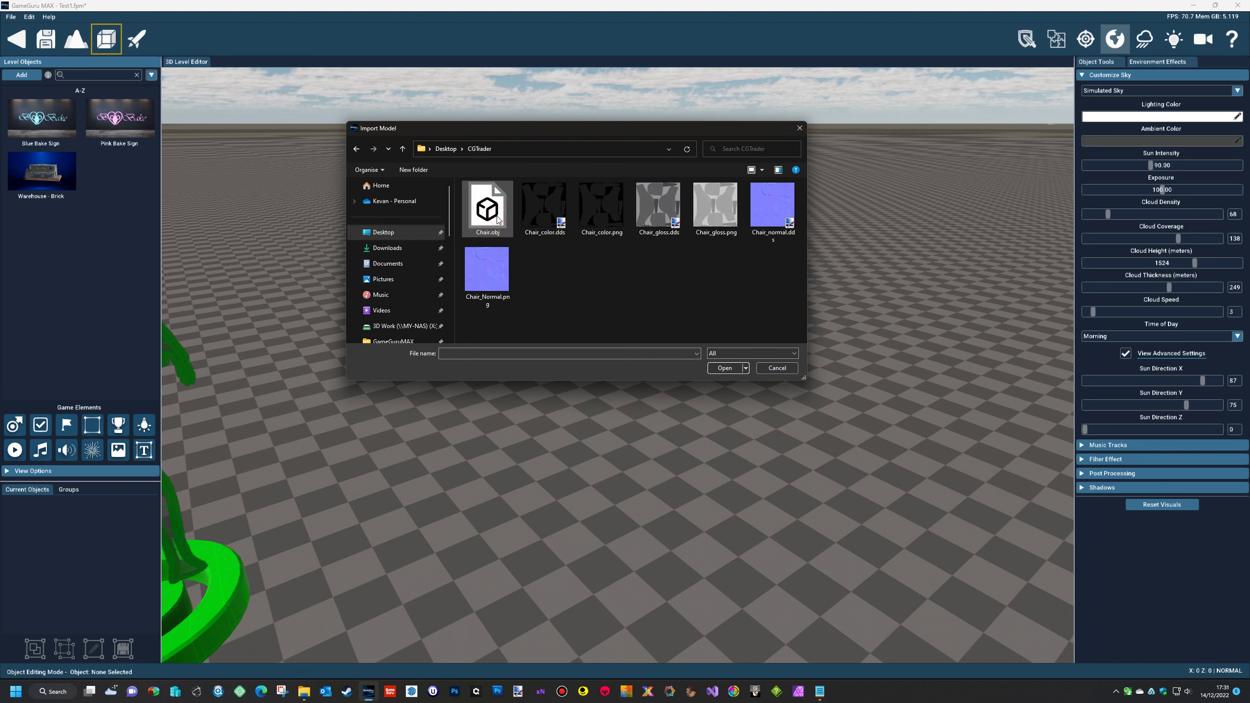
{"action": "left_click", "coordinate": [492, 221]}
{"action": "left_click", "coordinate": [726, 369]}
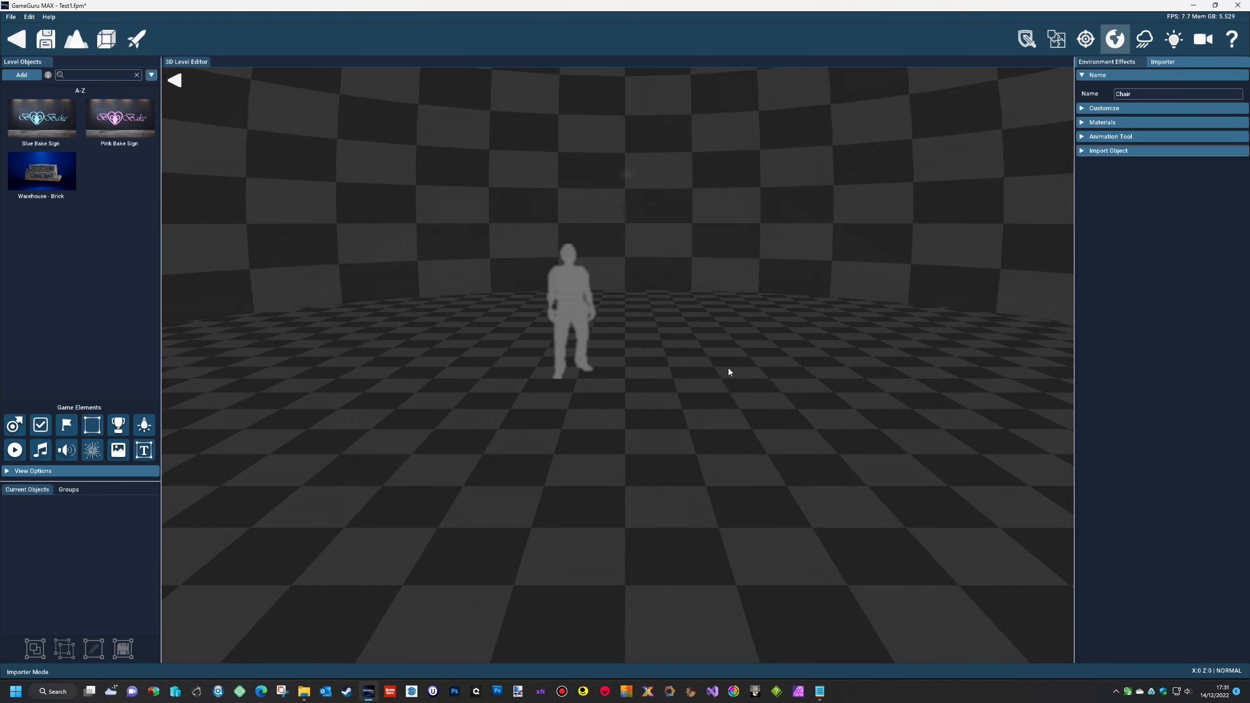
Step: Try Automatic Scaling on the chair and inspect its size close up beside the human reference figure
{"action": "left_click", "coordinate": [1084, 107]}
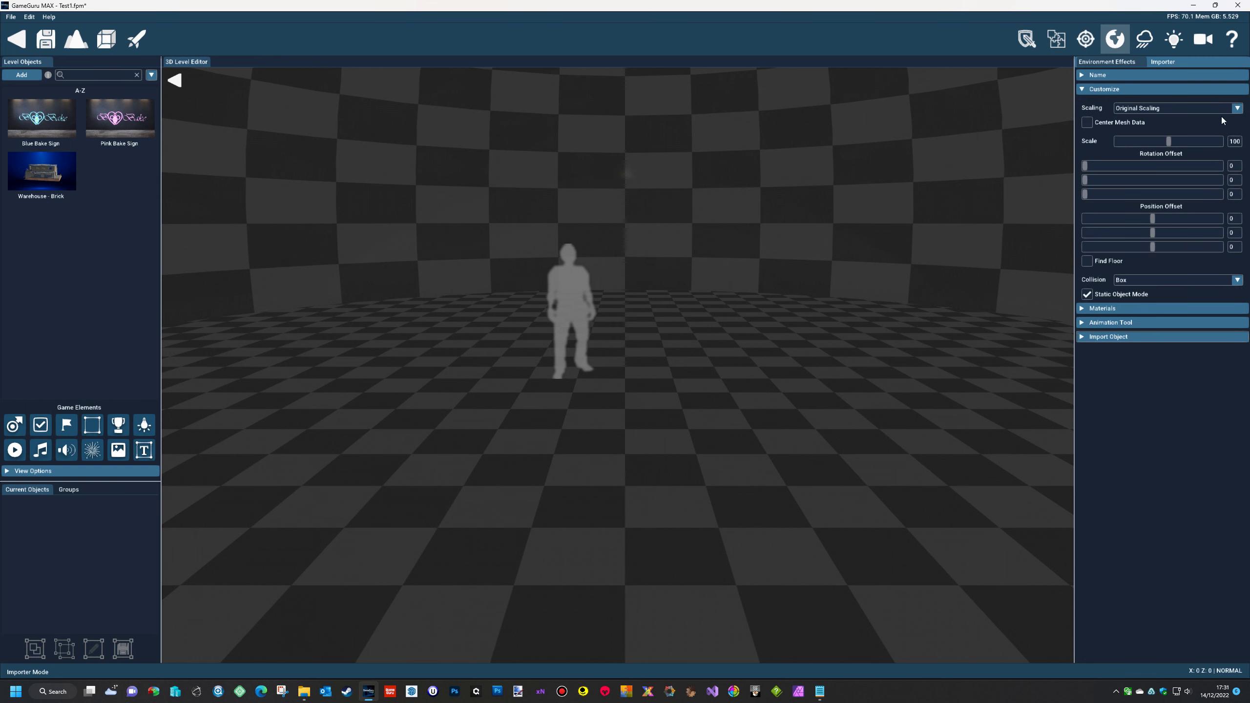
{"action": "left_click", "coordinate": [1236, 109]}
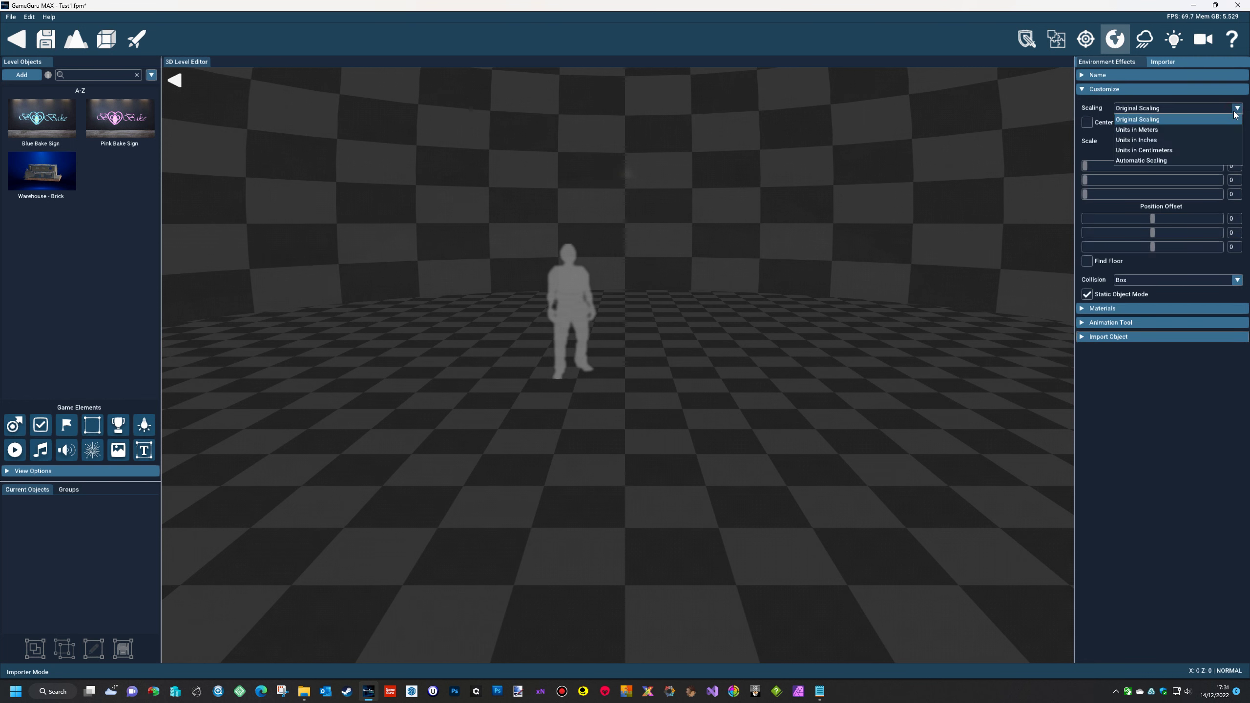
{"action": "left_click", "coordinate": [1161, 160]}
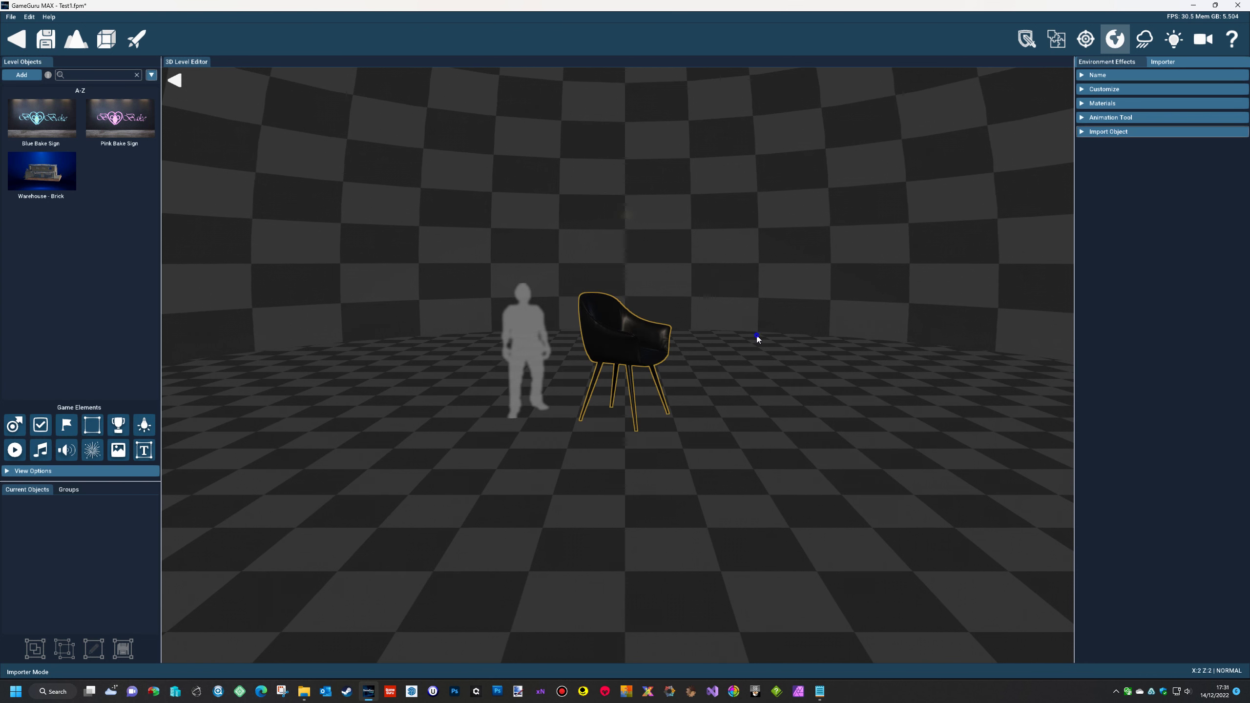
{"action": "mouse_move", "coordinate": [757, 337]}
{"action": "right_mouse_down"}
{"action": "mouse_move", "coordinate": [685, 394]}
{"action": "mouse_move", "coordinate": [757, 358]}
{"action": "mouse_move", "coordinate": [807, 293]}
{"action": "mouse_move", "coordinate": [803, 266]}
{"action": "mouse_move", "coordinate": [758, 348]}
{"action": "right_mouse_up"}
{"action": "key", "text": "w"}
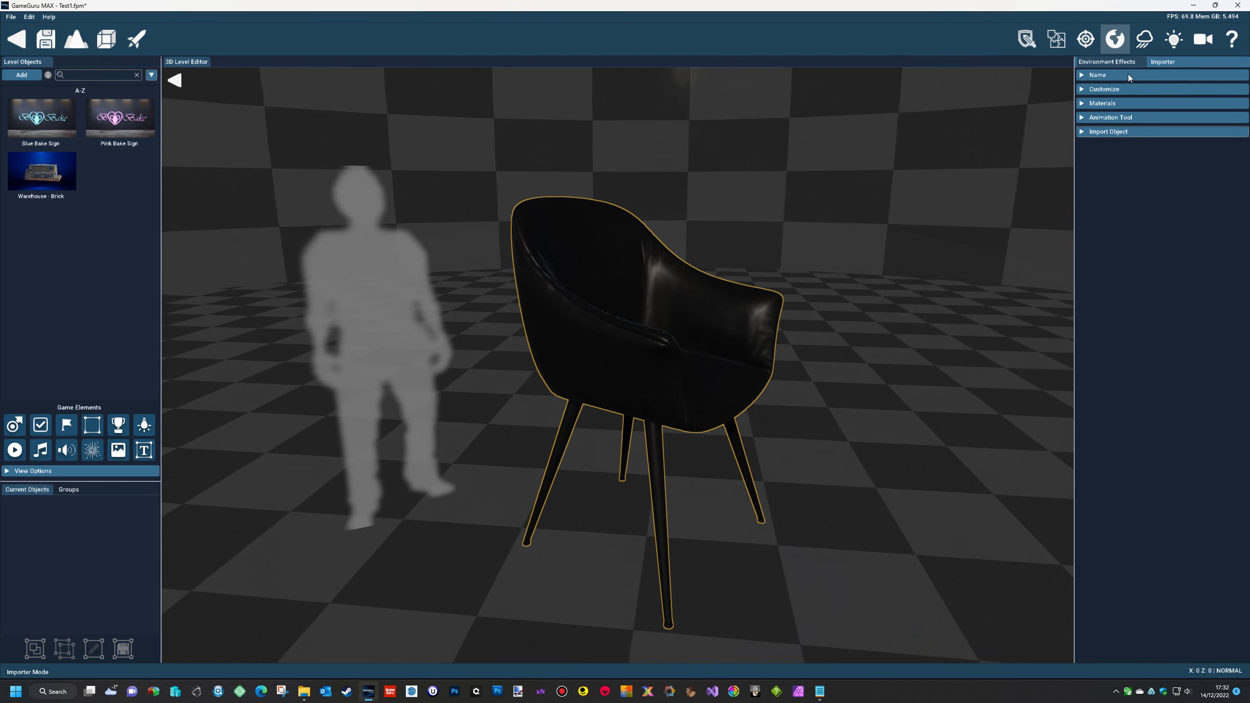
Step: Try the Units in Centimeters scaling mode on the chair
{"action": "left_click", "coordinate": [1084, 89]}
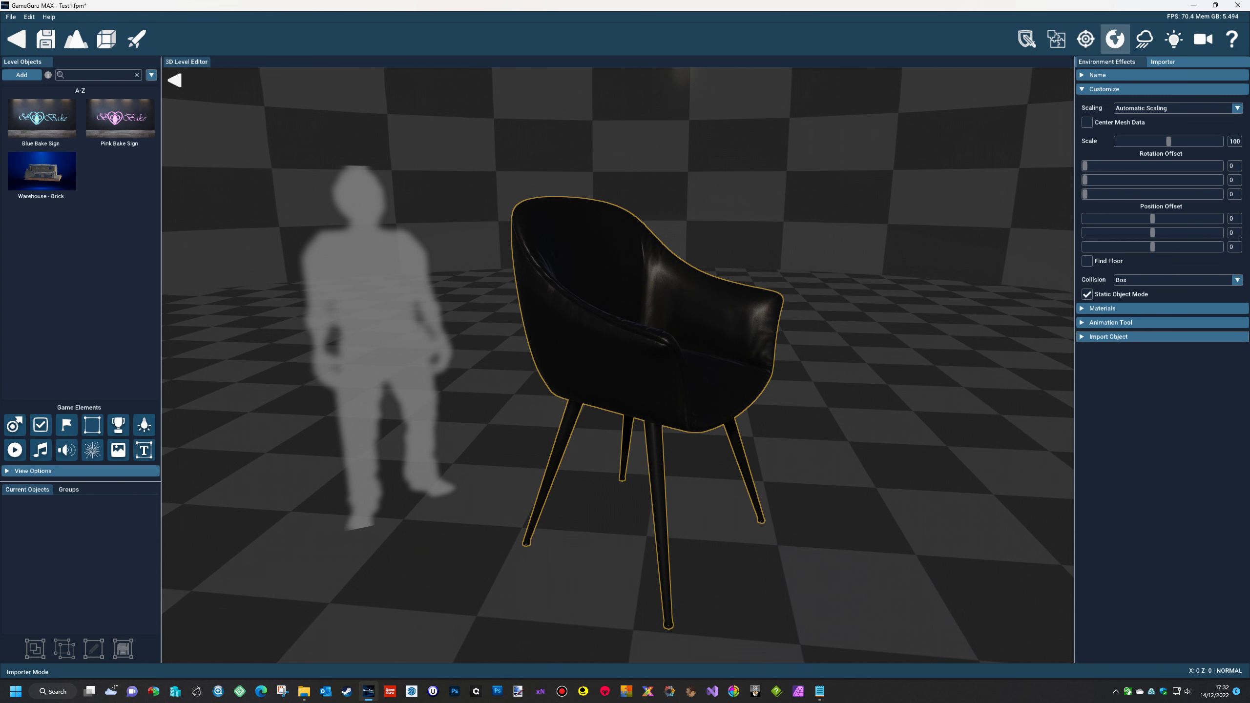
{"action": "left_click", "coordinate": [1187, 108]}
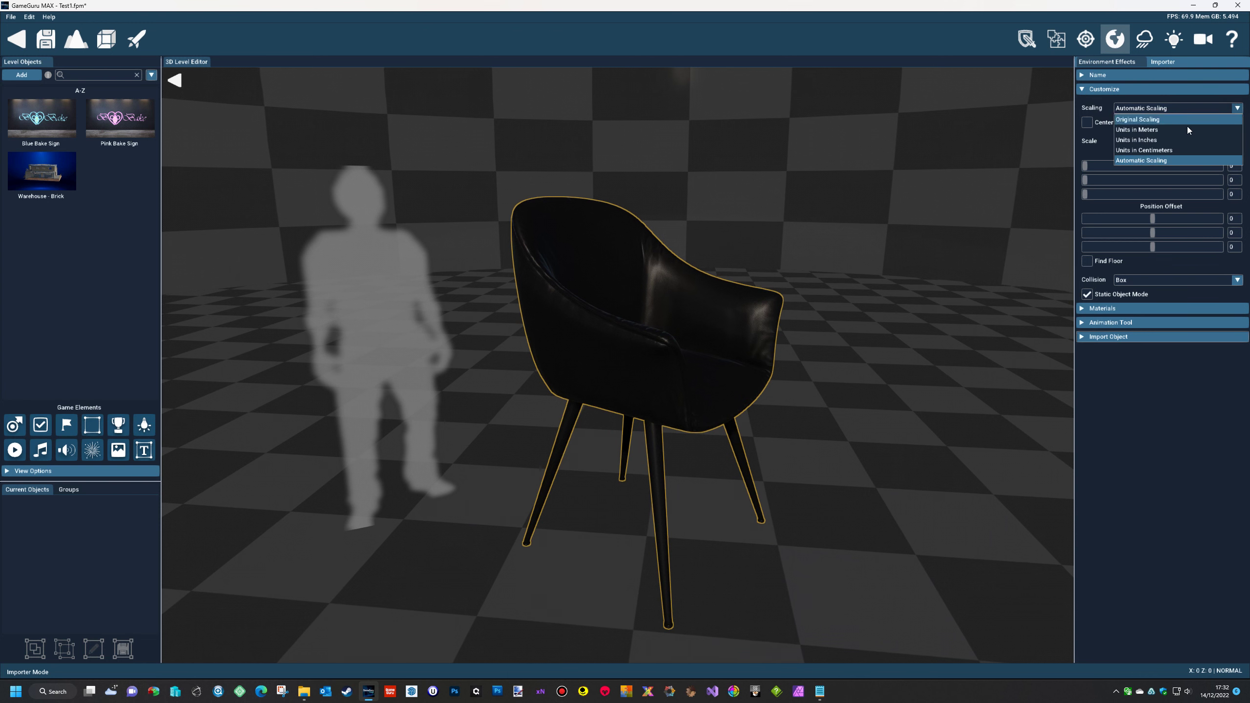
{"action": "left_click", "coordinate": [1167, 151]}
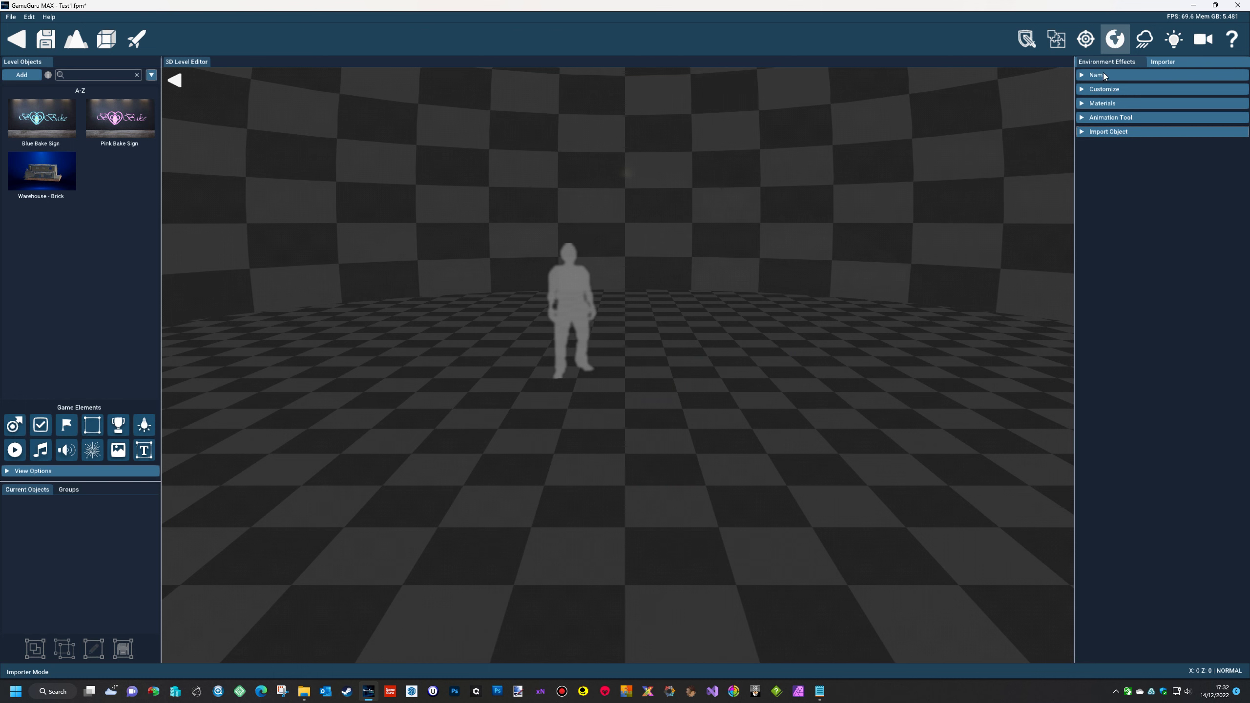
Step: Try the Units in Inches scaling mode on the chair
{"action": "left_click", "coordinate": [1081, 91]}
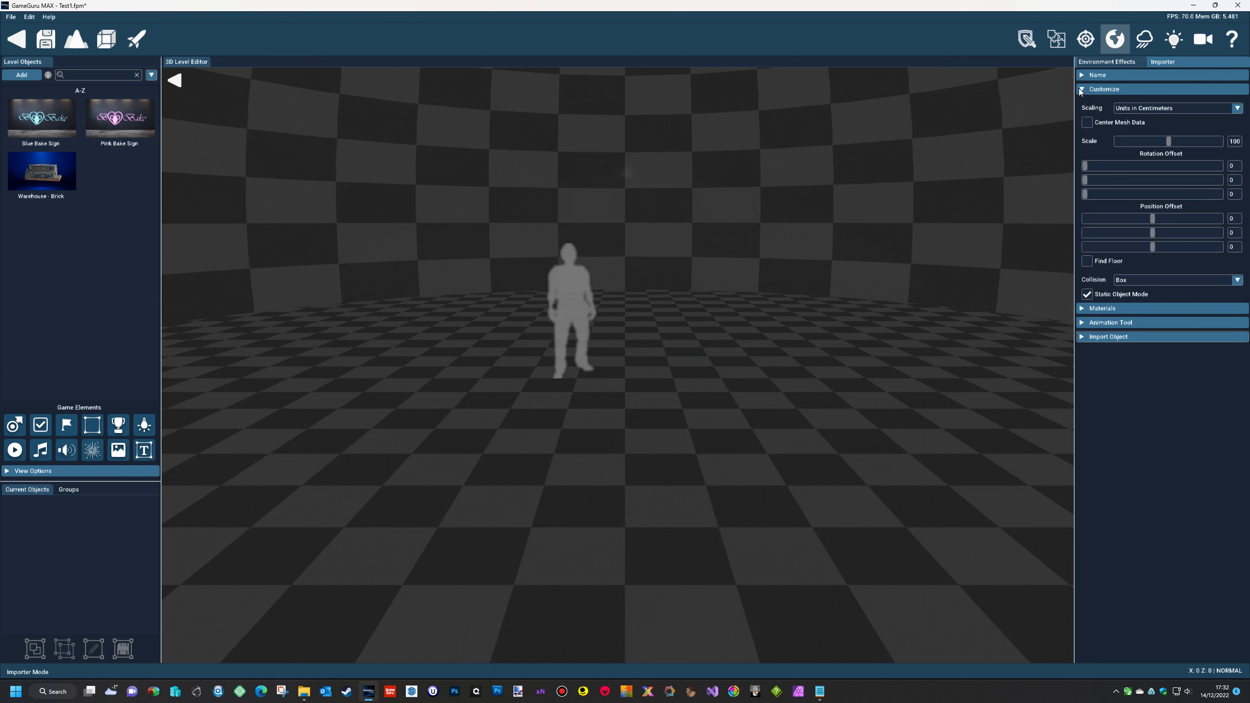
{"action": "left_click", "coordinate": [1239, 110]}
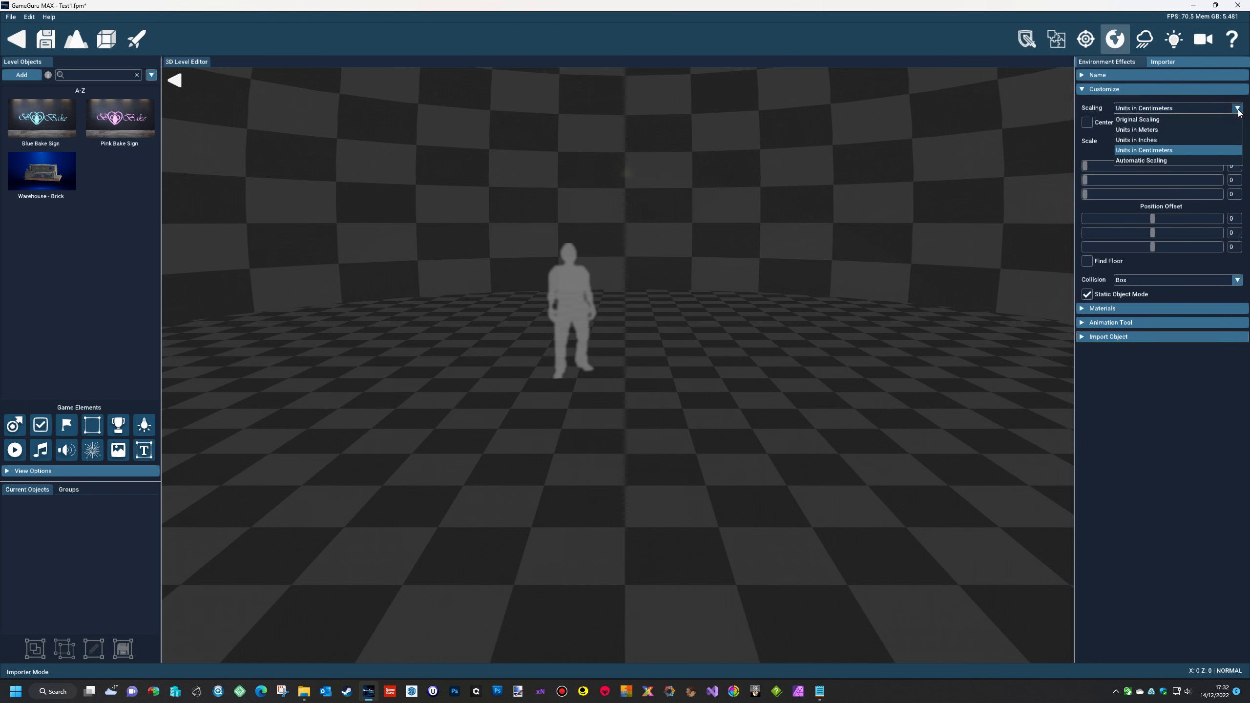
{"action": "left_click", "coordinate": [1152, 140]}
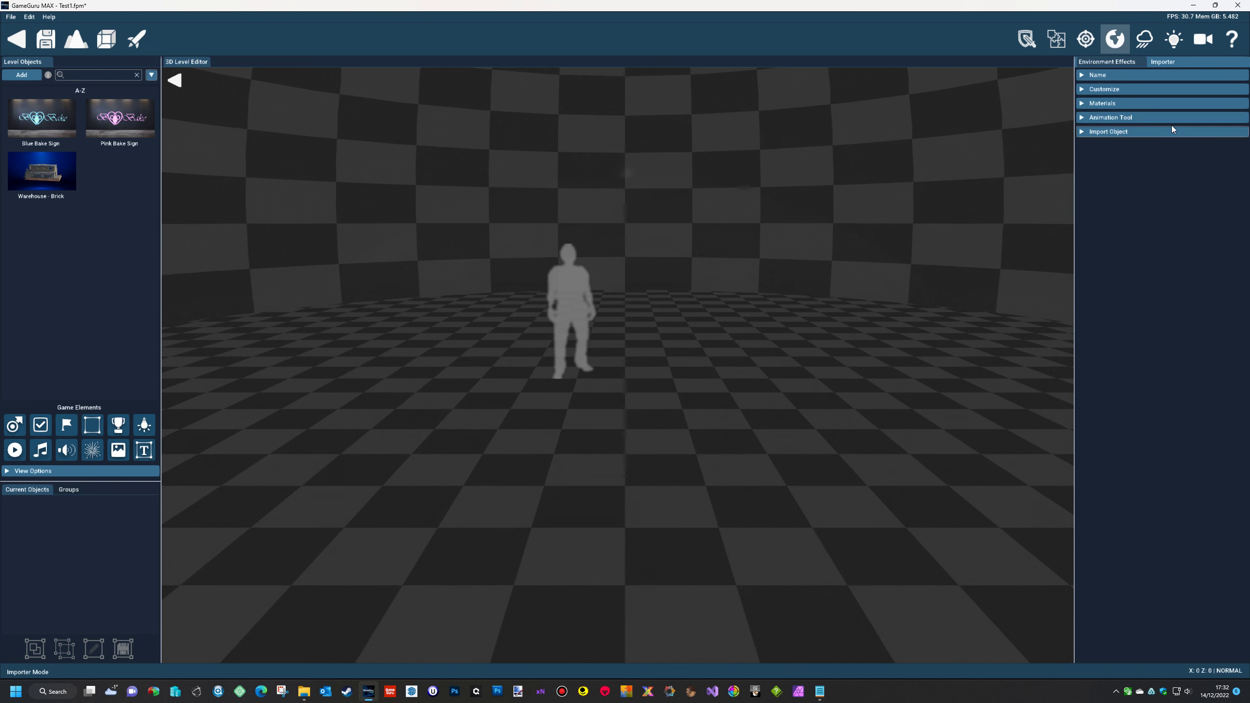
Step: Set the chair's scaling to Units in Meters and check its size against the human reference figure
{"action": "left_click", "coordinate": [1086, 76]}
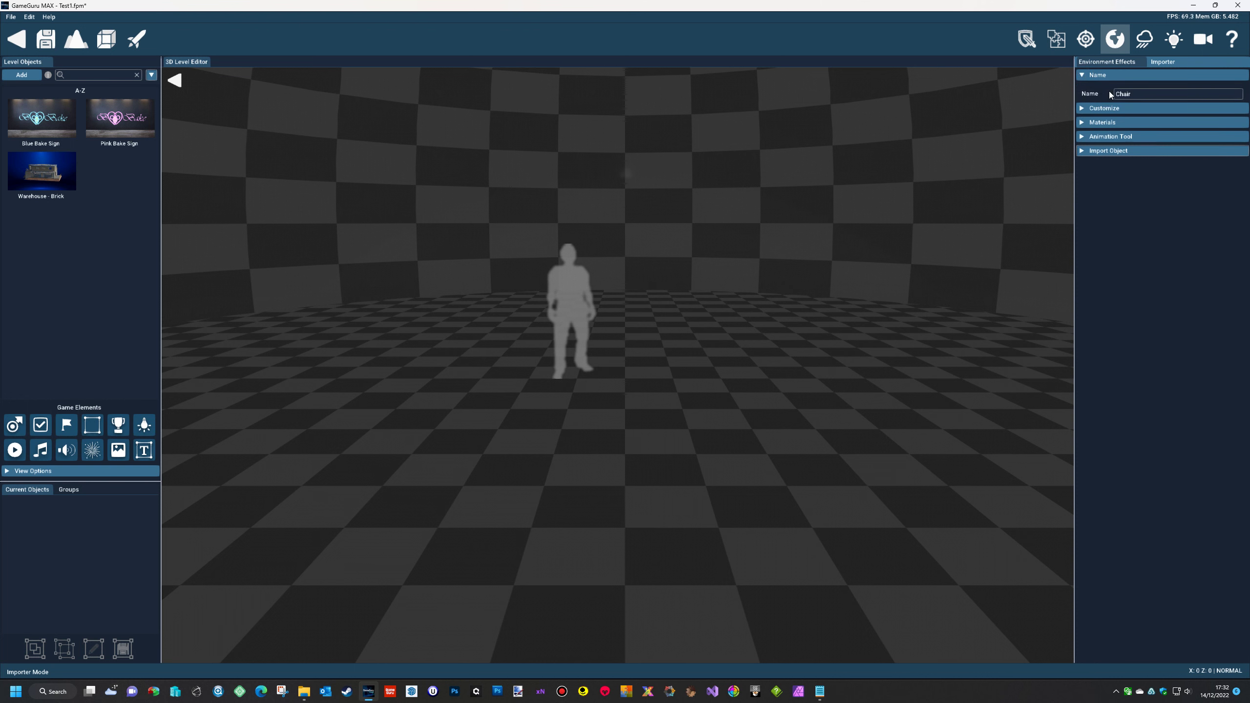
{"action": "left_click", "coordinate": [1086, 109]}
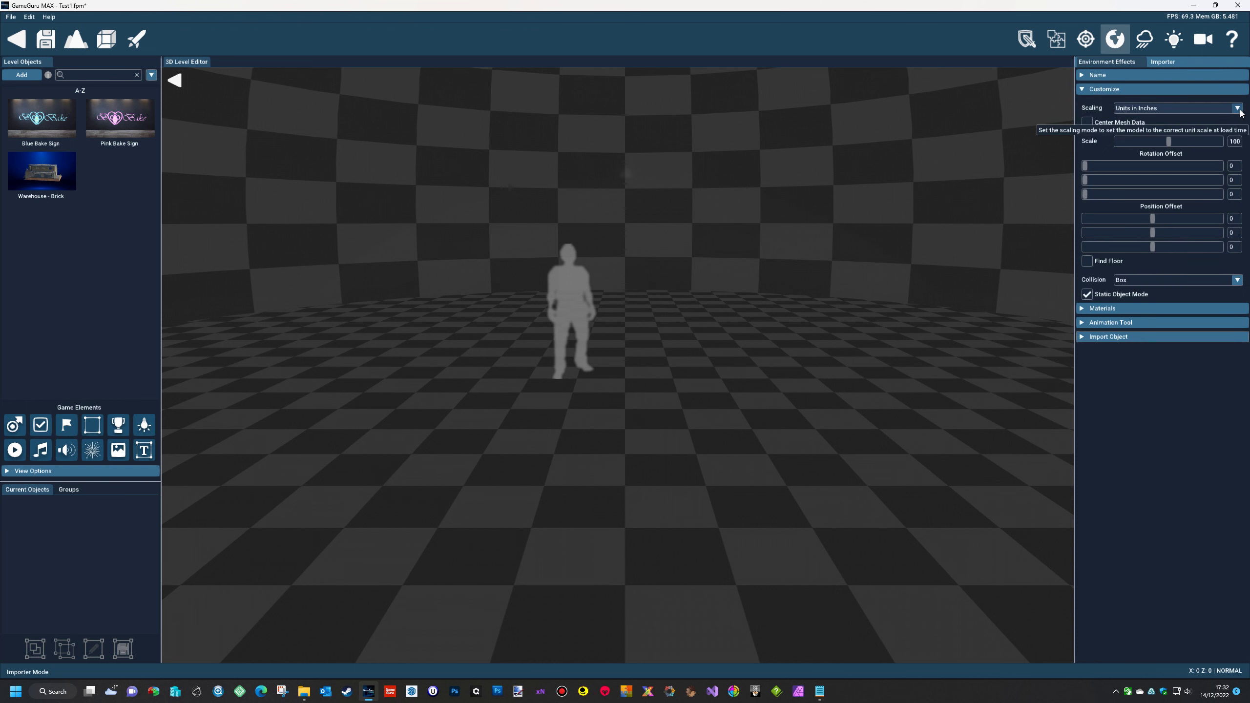
{"action": "left_click", "coordinate": [1154, 109]}
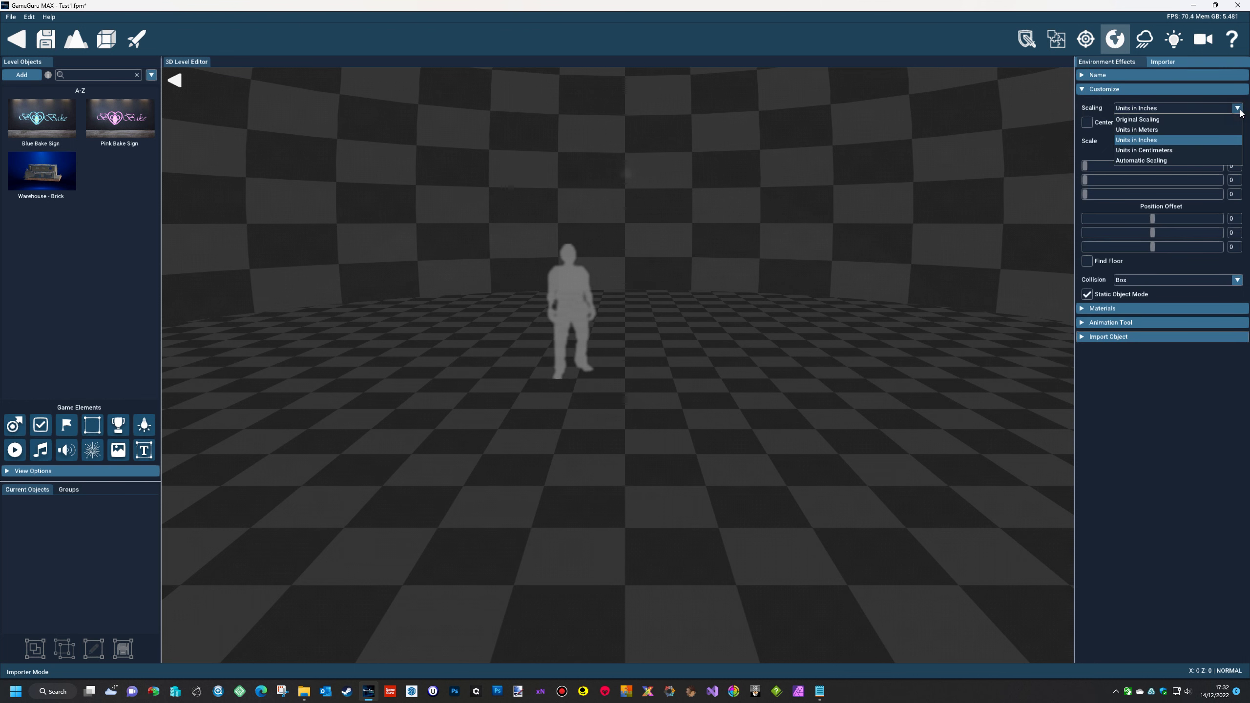
{"action": "left_click", "coordinate": [1147, 130]}
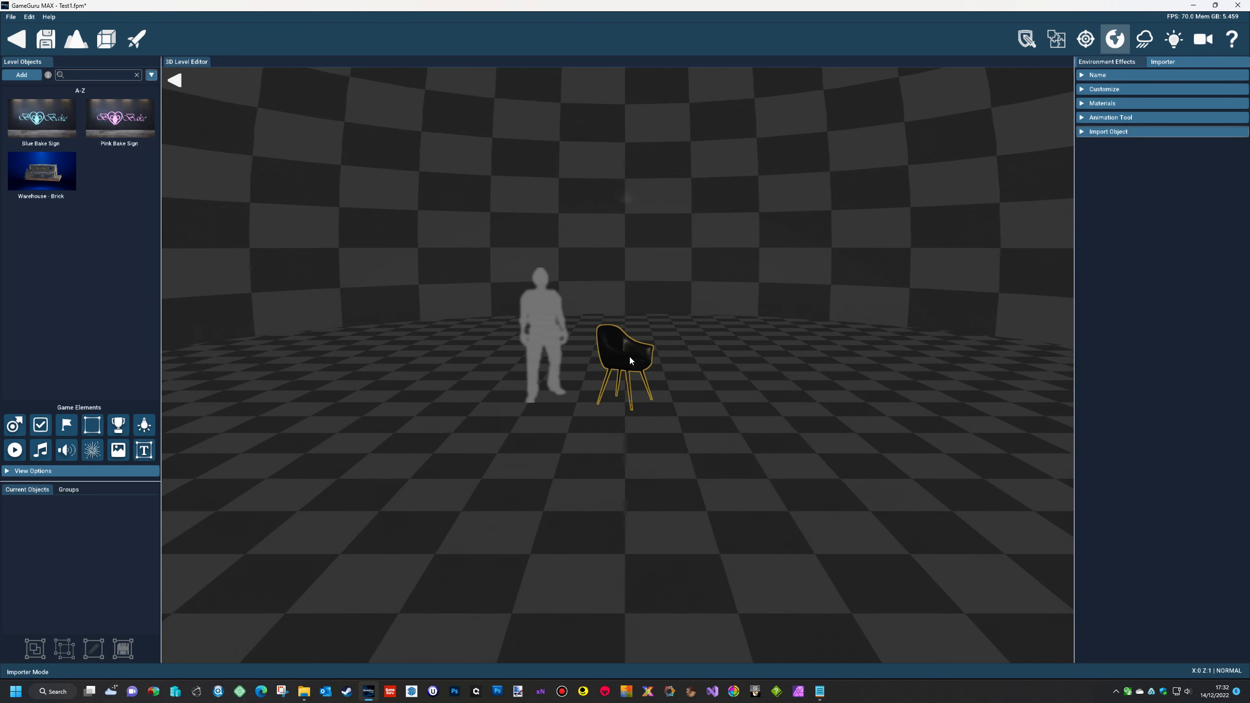
{"action": "scroll", "coordinate": [614, 363], "scroll_direction": "up", "scroll_amount": 5}
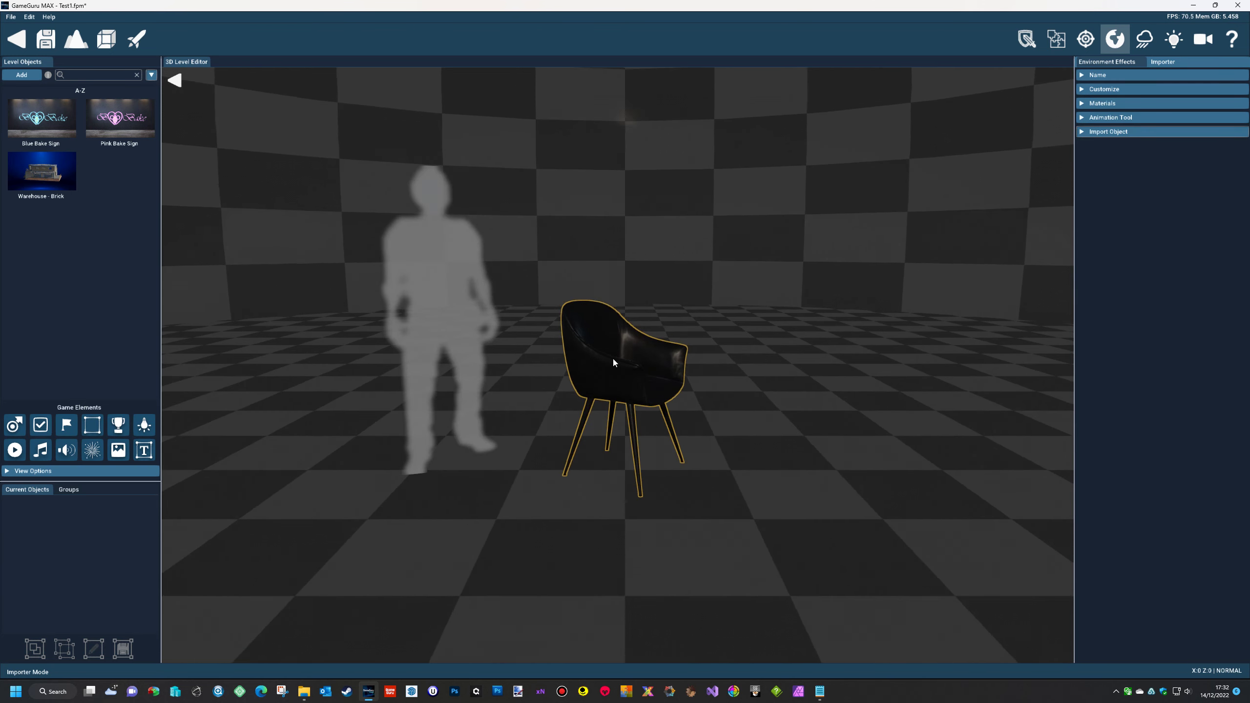
{"action": "scroll", "coordinate": [616, 364], "scroll_direction": "up", "scroll_amount": 1}
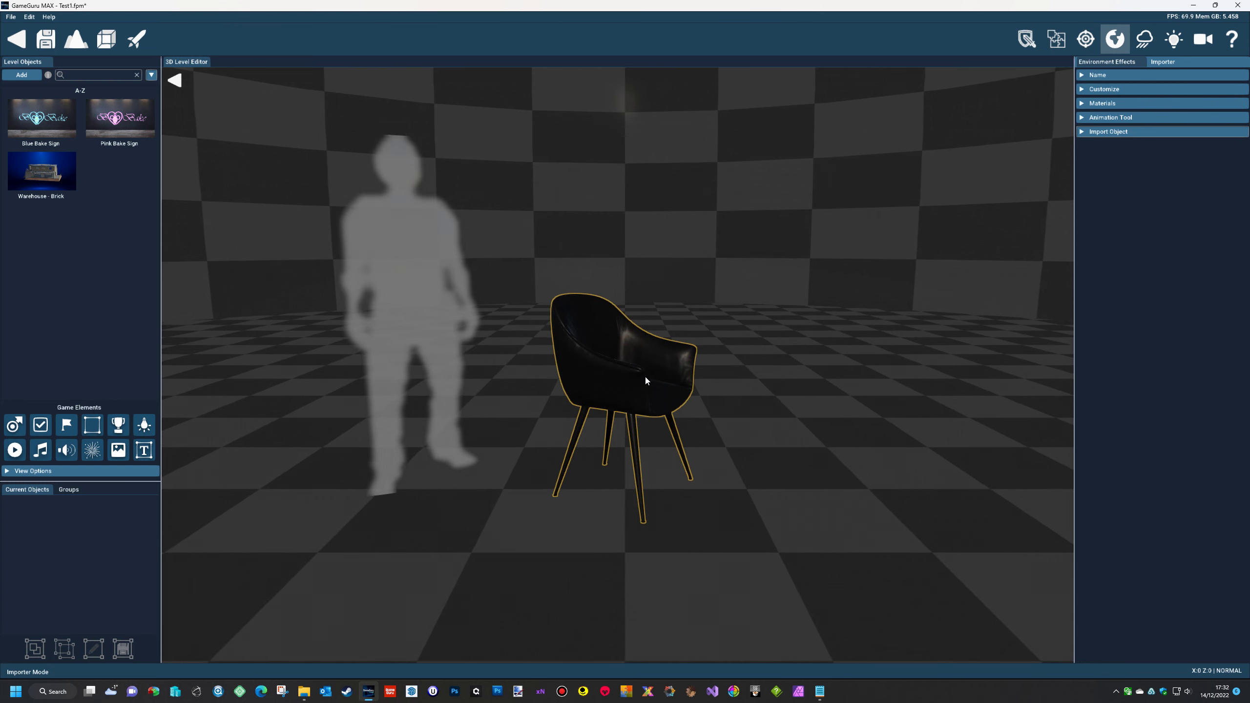
{"action": "left_click", "coordinate": [648, 376]}
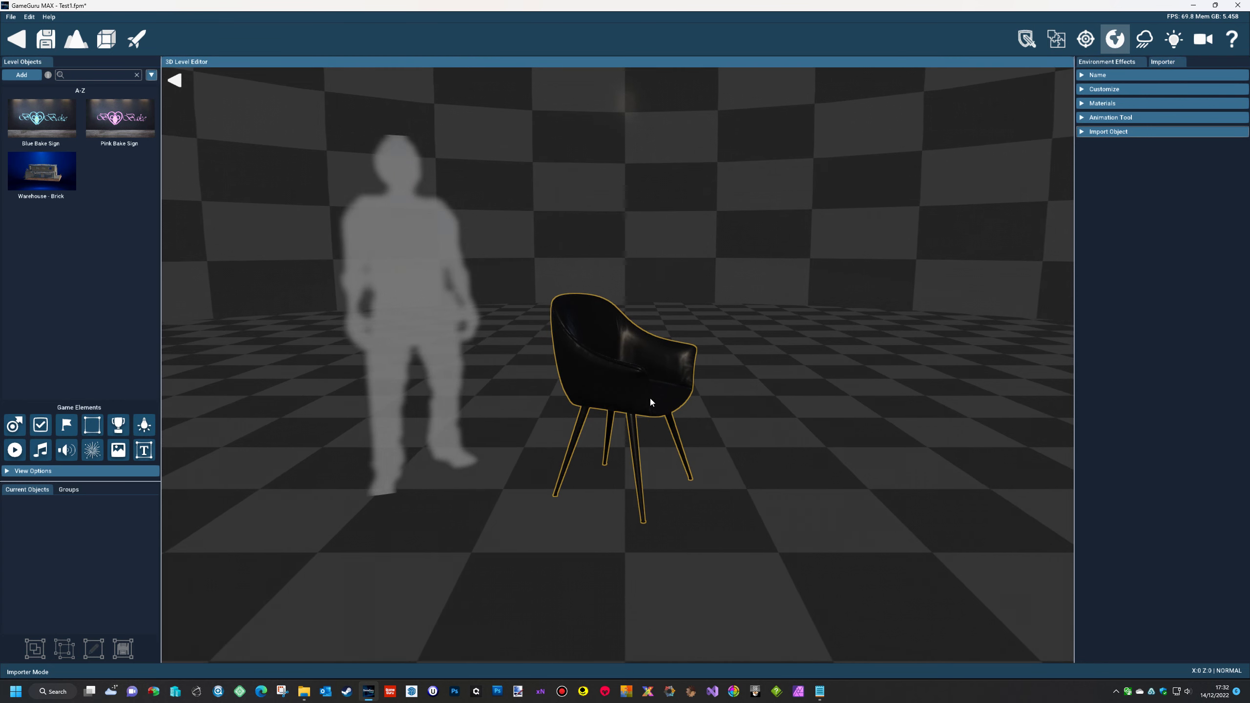
Step: Enable Use RGBA buttons for the chair's material, and set roughness strength to about 0.996 and metalness strength to about 0.936
{"action": "left_click", "coordinate": [1081, 104]}
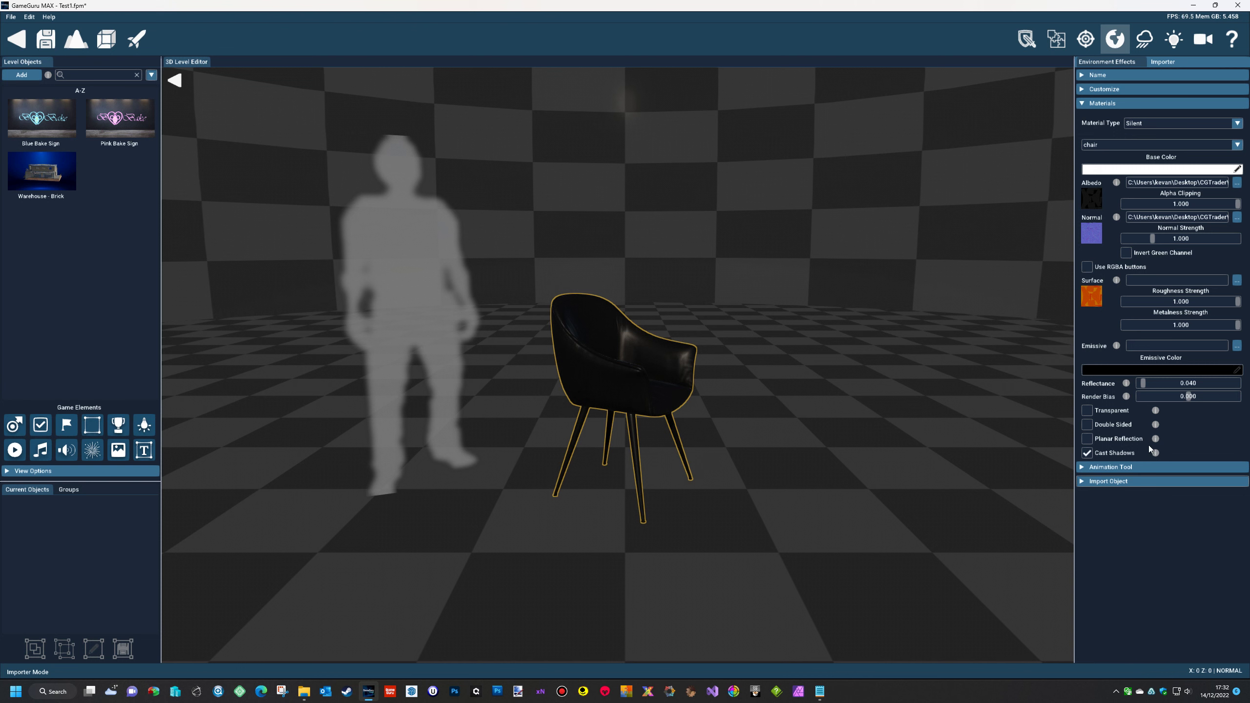
{"action": "left_click", "coordinate": [686, 382]}
{"action": "scroll", "coordinate": [700, 371], "scroll_direction": "up", "scroll_amount": 6}
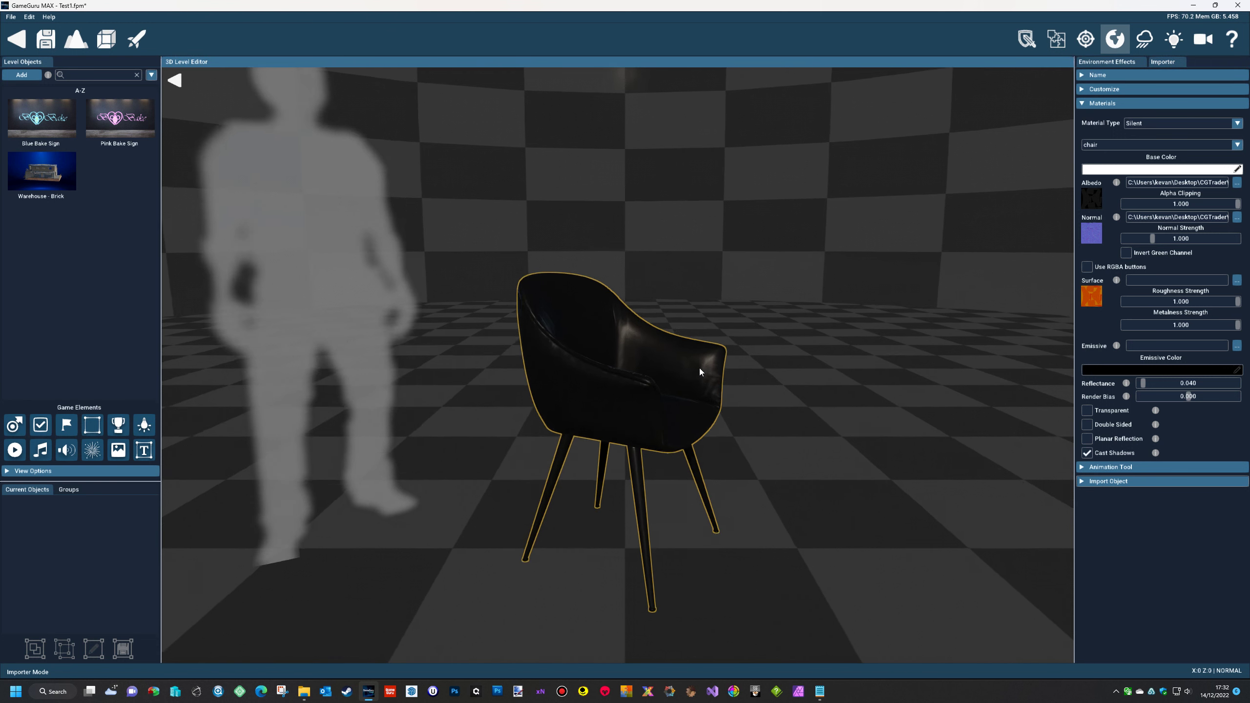
{"action": "right_click_drag", "start_coordinate": [707, 379], "coordinate": [679, 438]}
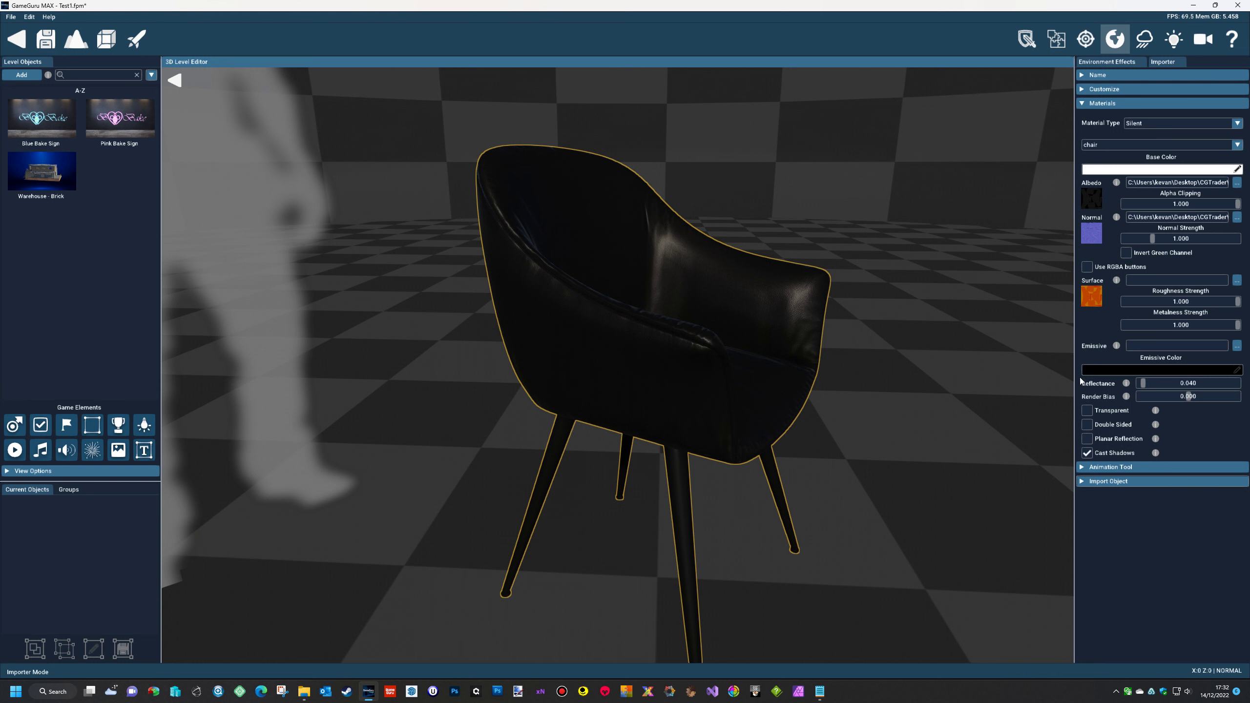
{"action": "left_click", "coordinate": [1087, 267]}
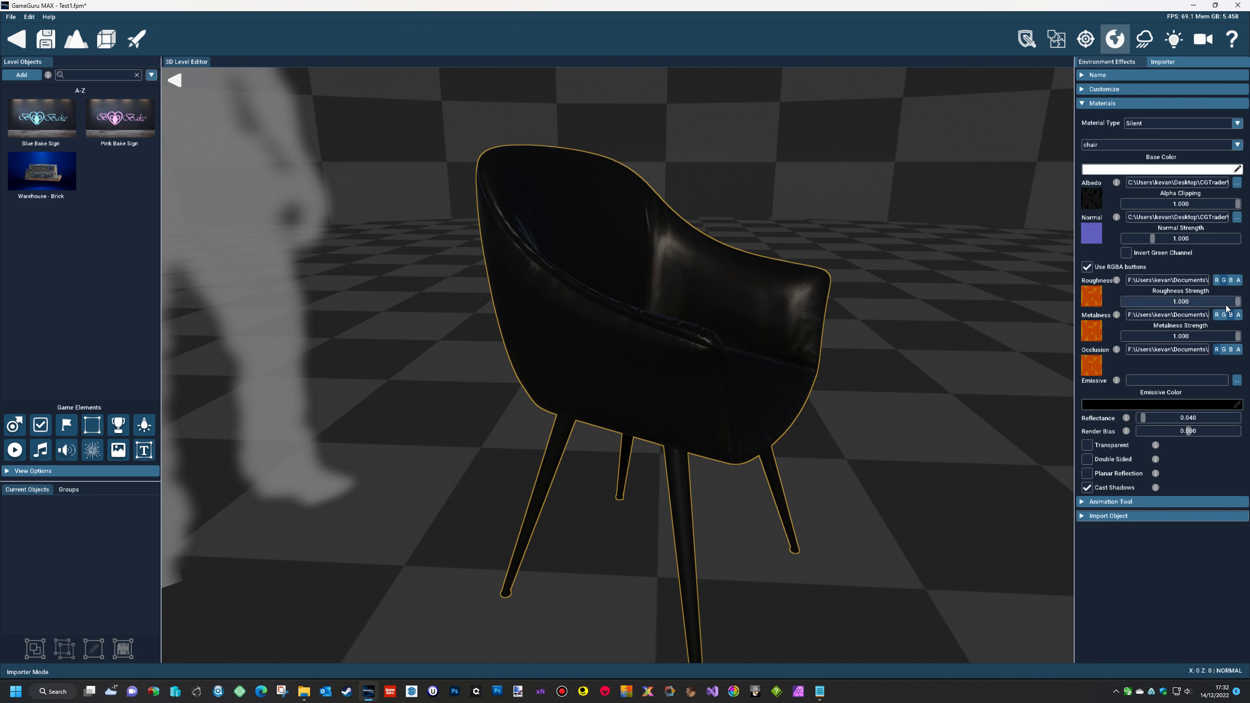
{"action": "left_click_drag", "start_coordinate": [1238, 303], "coordinate": [1232, 340]}
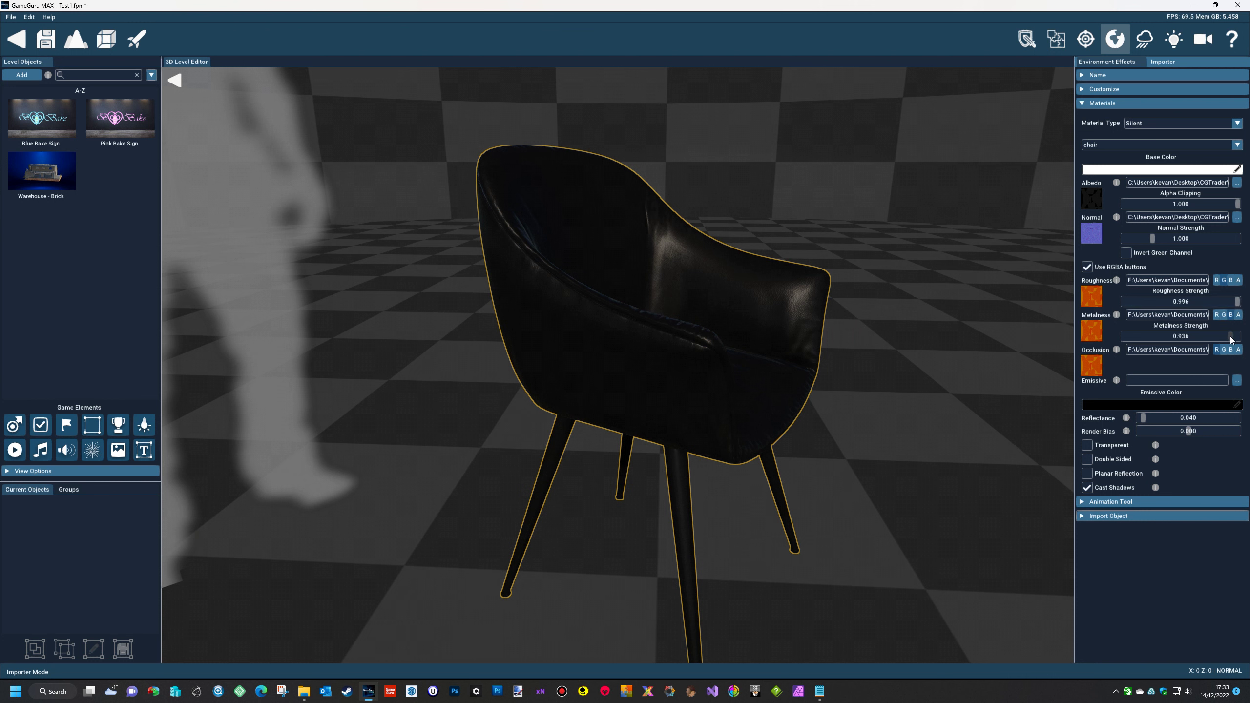
Step: Set the chair's normal strength to about 2 and keep its material type as Silent
{"action": "left_click", "coordinate": [1156, 243]}
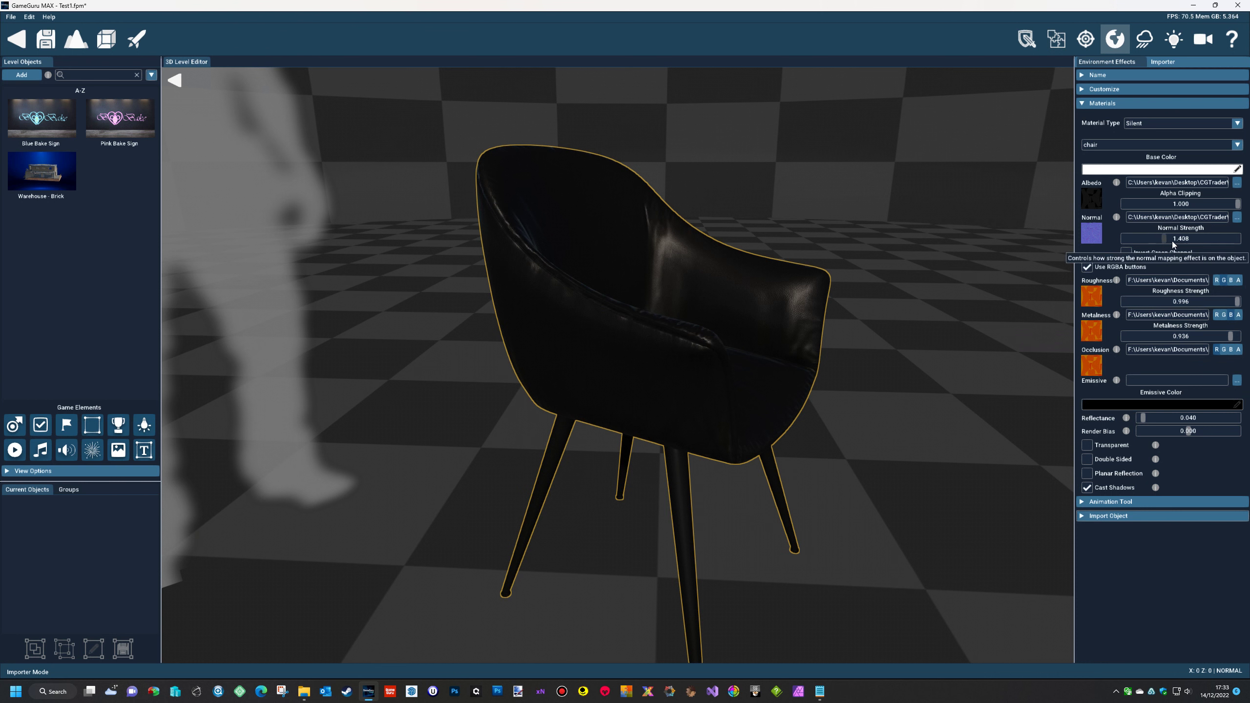
{"action": "left_click_drag", "start_coordinate": [1172, 241], "coordinate": [1181, 241]}
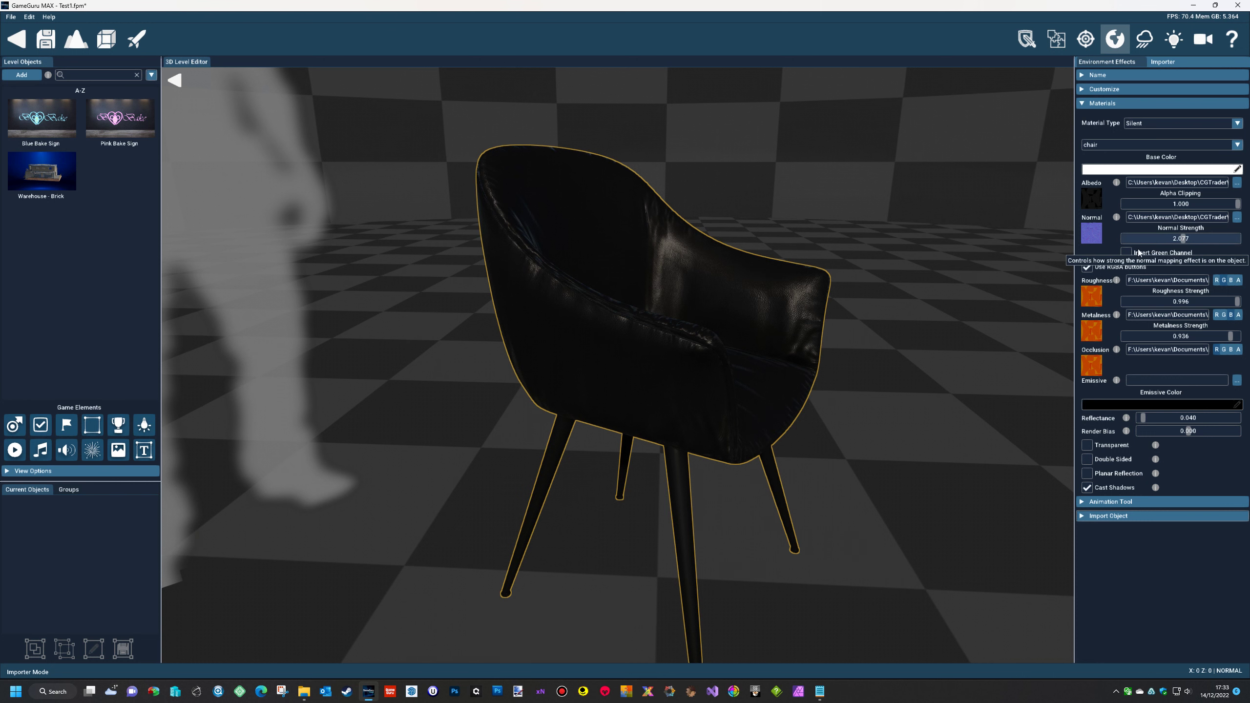
{"action": "scroll", "coordinate": [867, 373], "scroll_direction": "down", "scroll_amount": 2}
{"action": "scroll", "coordinate": [868, 373], "scroll_direction": "down", "scroll_amount": 2}
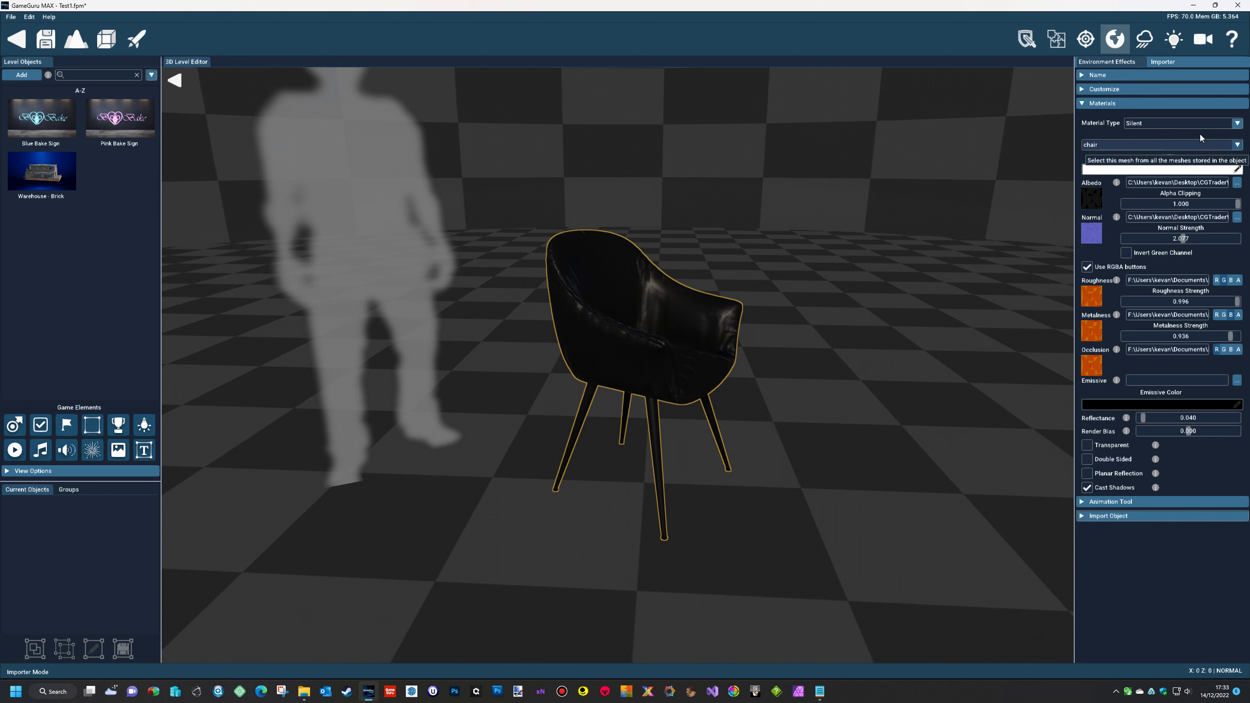
{"action": "left_click", "coordinate": [1237, 123]}
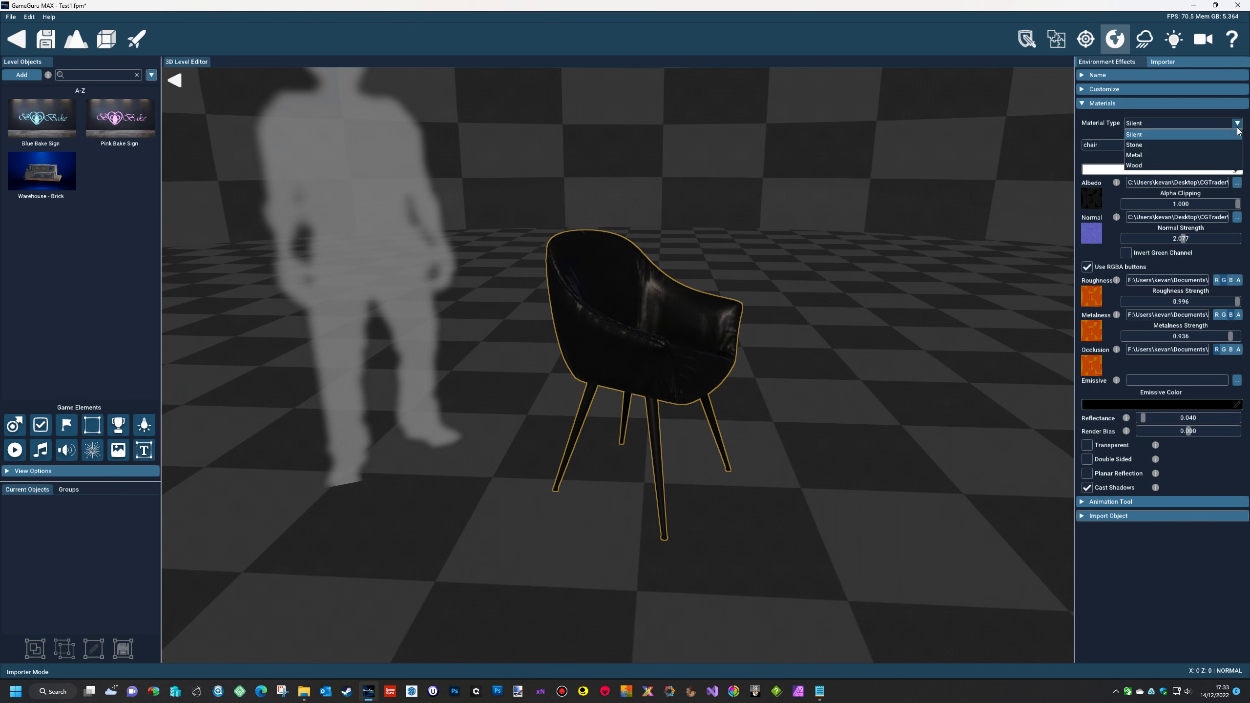
{"action": "left_click", "coordinate": [1237, 133]}
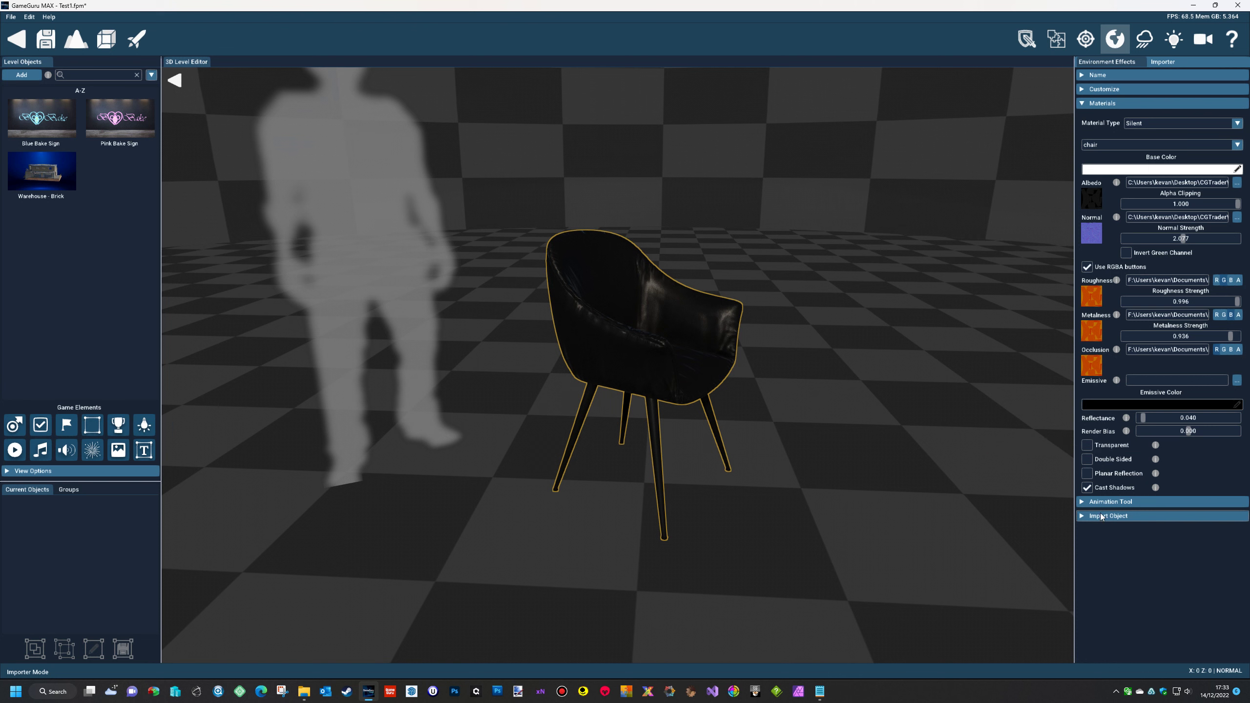
Step: Browse for the folder in which to save the imported object, expanding Documents down to GameGuruApps\GameGuruMAX
{"action": "left_click", "coordinate": [1081, 518]}
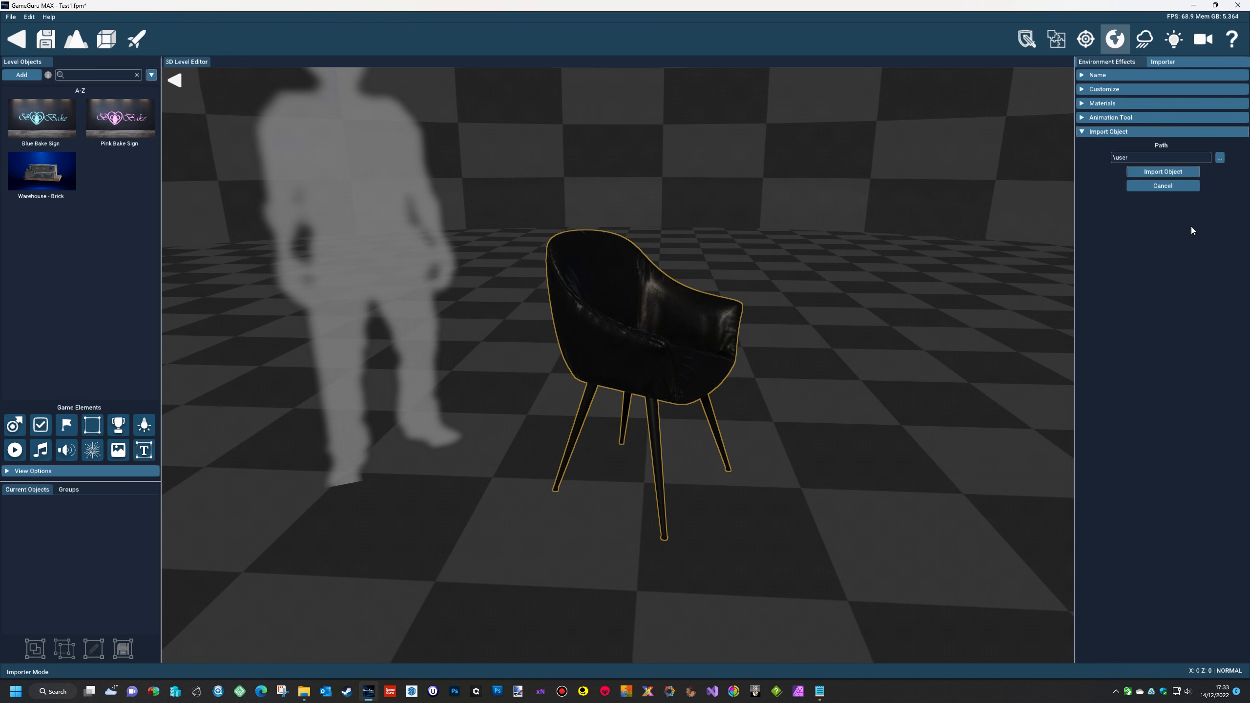
{"action": "left_click", "coordinate": [1220, 157]}
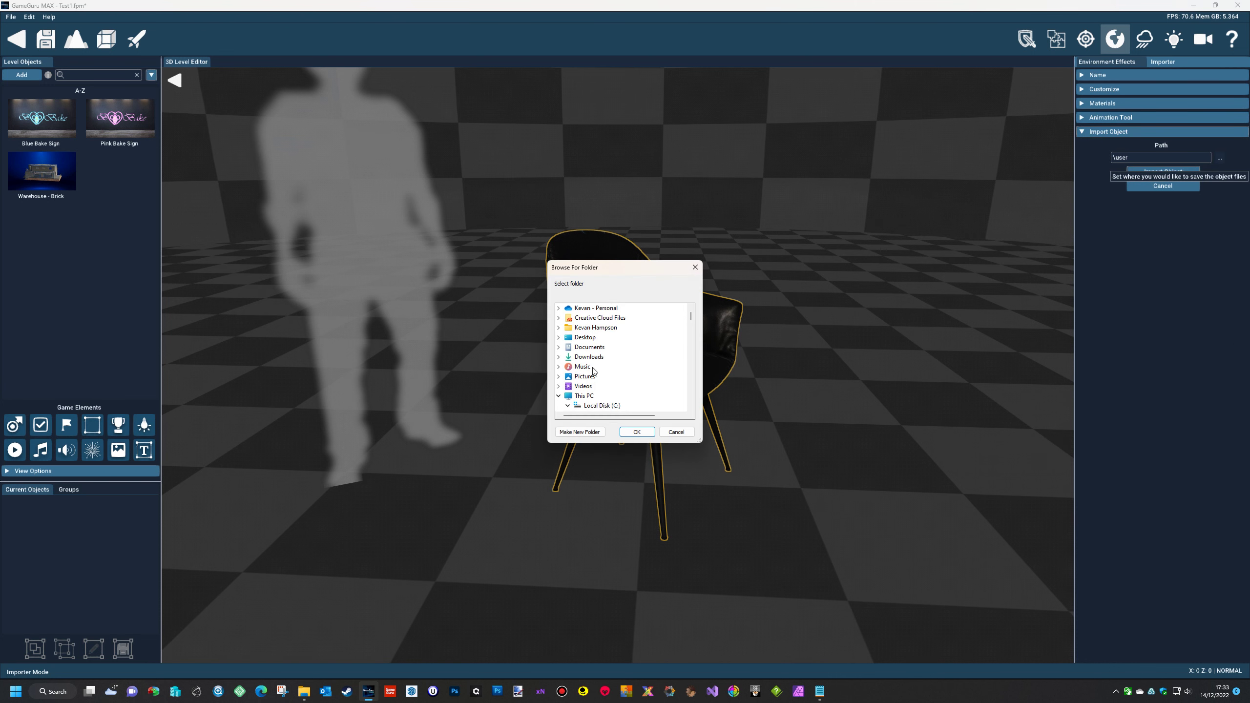
{"action": "scroll", "coordinate": [605, 354], "scroll_direction": "down", "scroll_amount": 2}
{"action": "scroll", "coordinate": [615, 333], "scroll_direction": "down", "scroll_amount": 4}
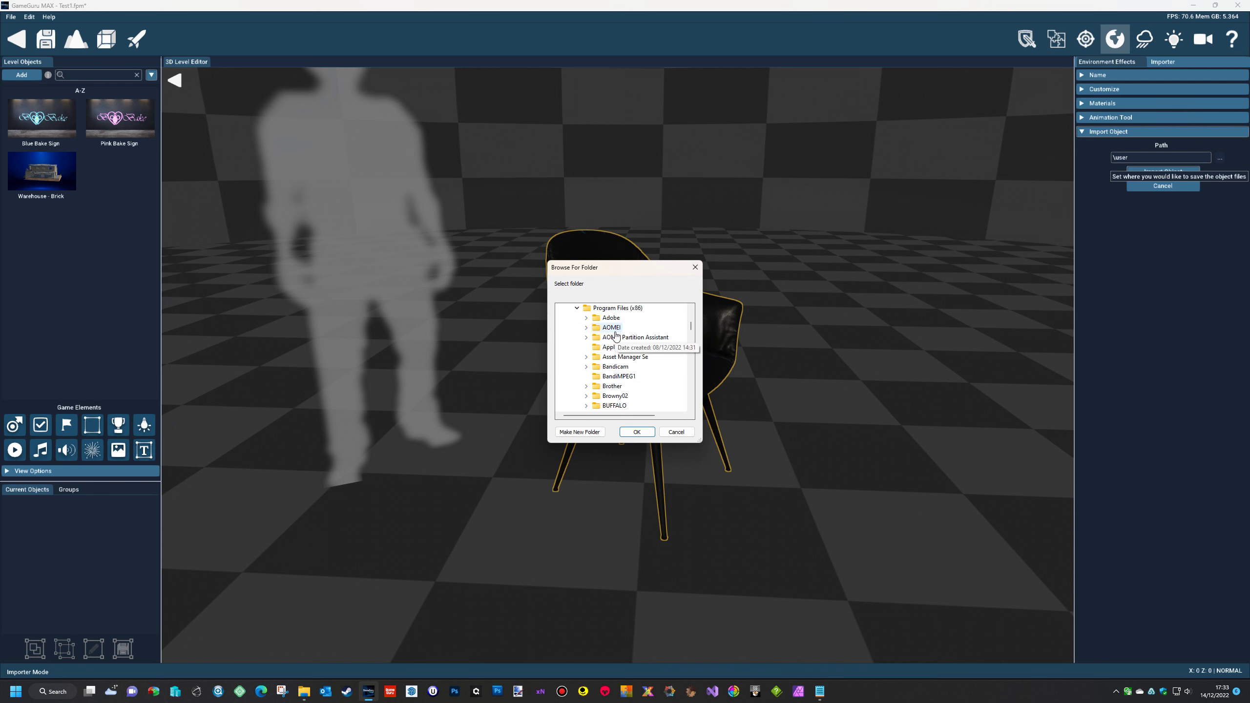
{"action": "scroll", "coordinate": [615, 334], "scroll_direction": "up", "scroll_amount": 7}
{"action": "double_click", "coordinate": [613, 356]}
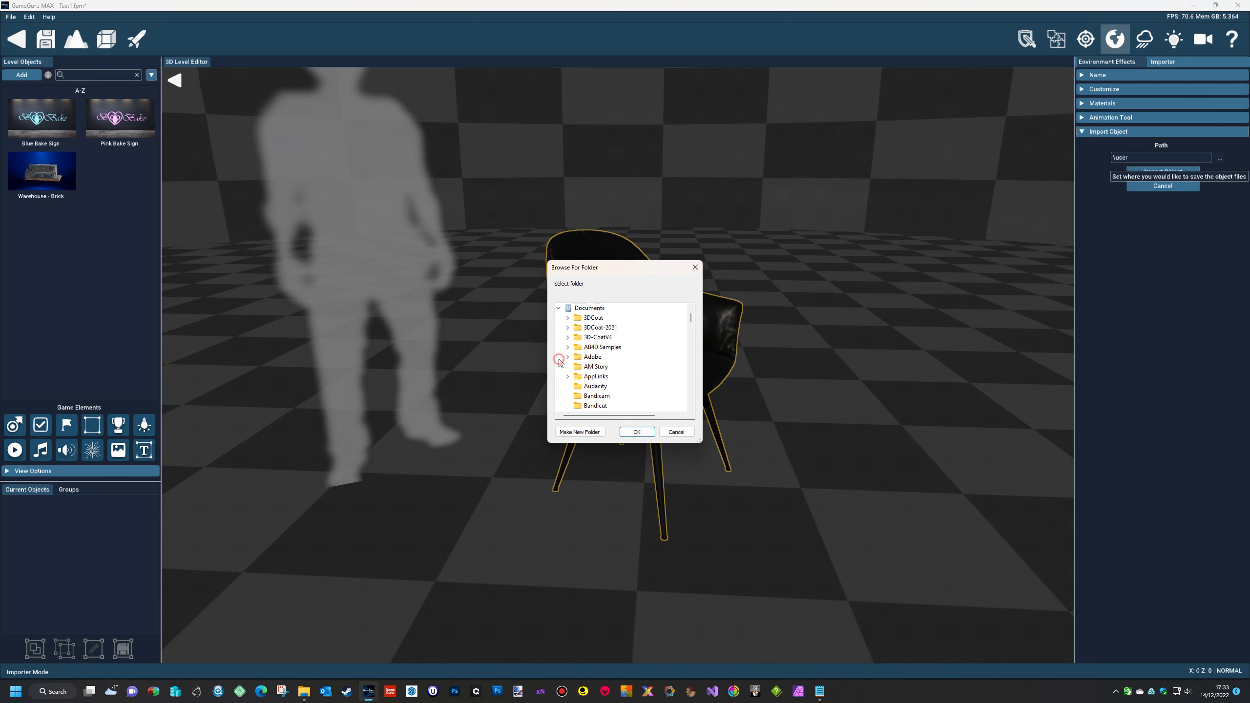
{"action": "scroll", "coordinate": [630, 349], "scroll_direction": "down", "scroll_amount": 5}
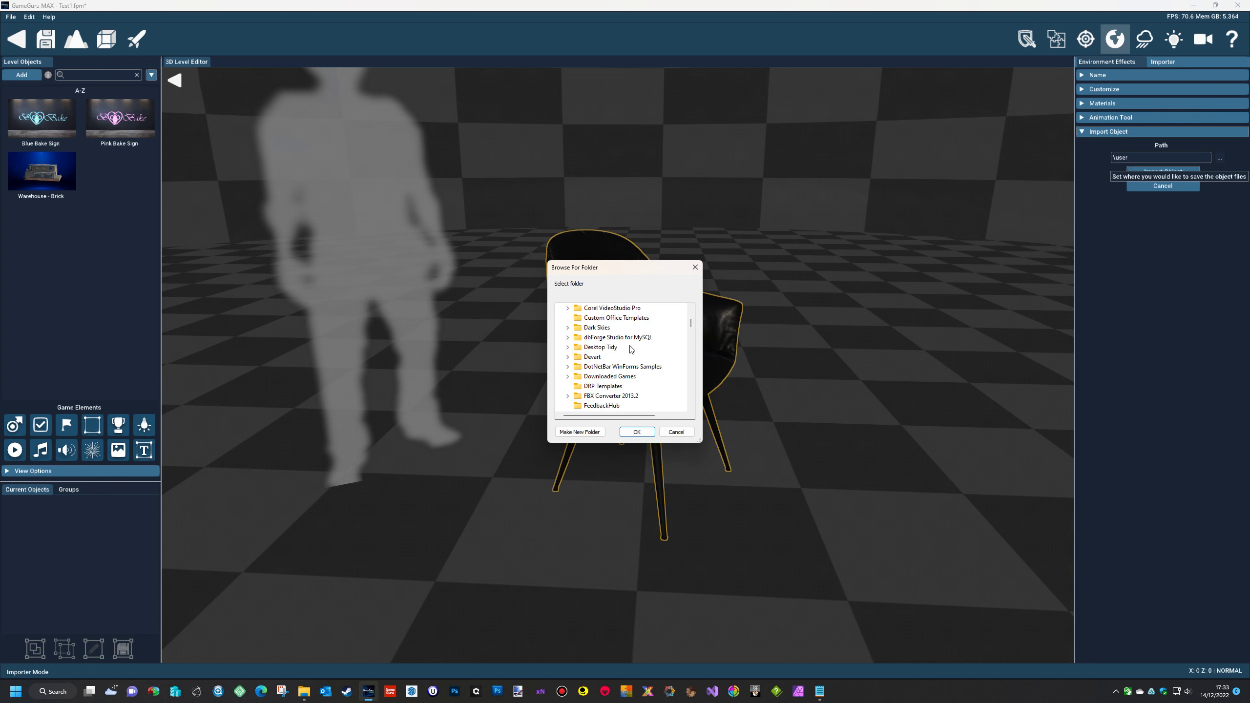
{"action": "scroll", "coordinate": [631, 349], "scroll_direction": "down", "scroll_amount": 1}
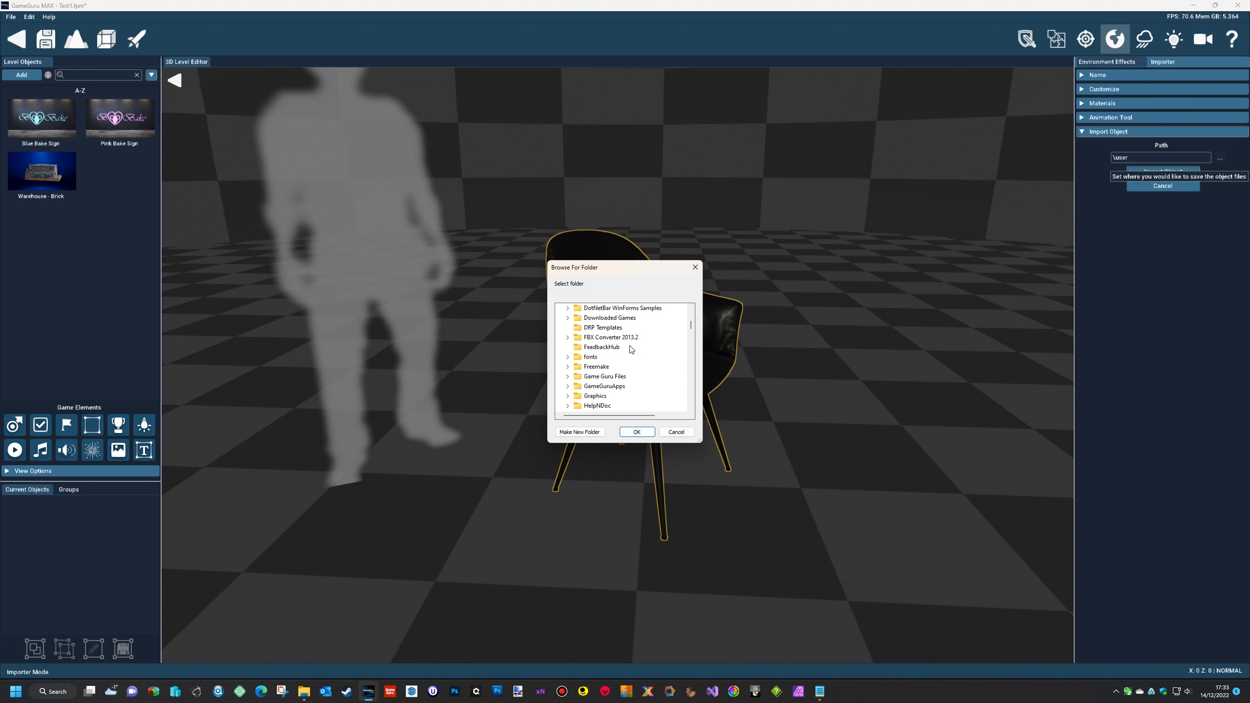
{"action": "left_click", "coordinate": [568, 386]}
{"action": "scroll", "coordinate": [640, 341], "scroll_direction": "down", "scroll_amount": 2}
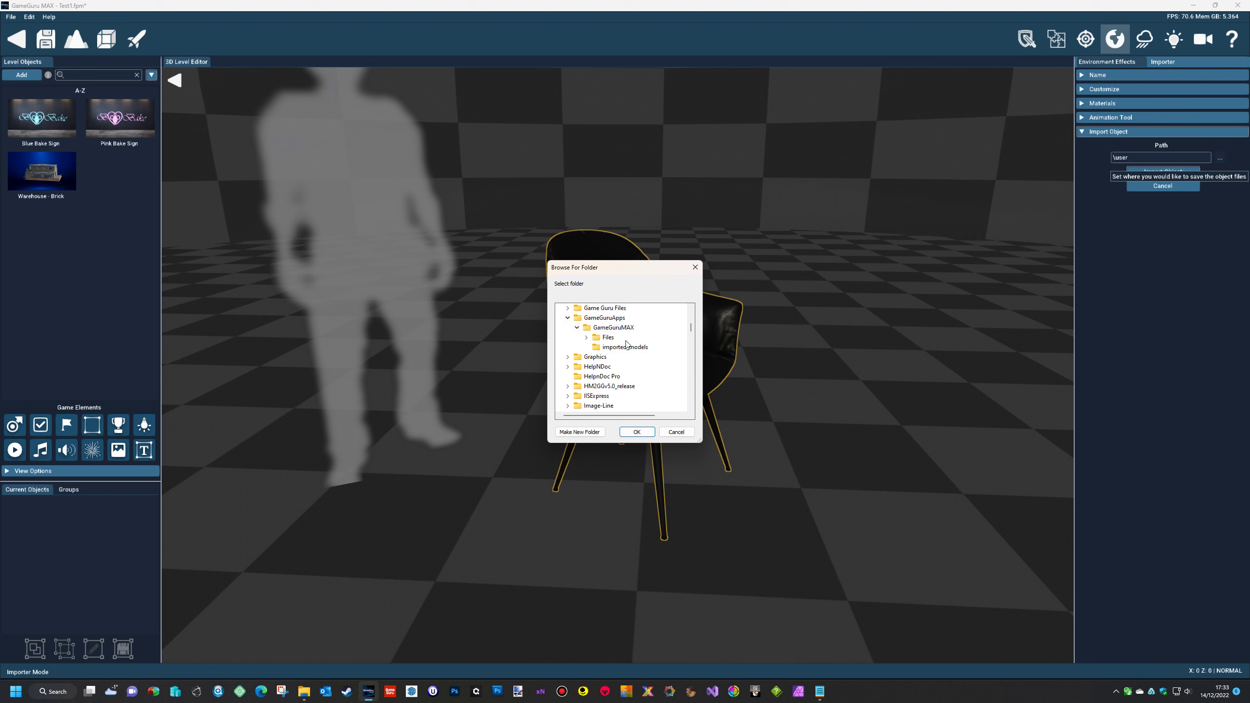
Step: Choose Files\entitybank\user\GraPhiX as the save folder and import the chair object
{"action": "left_click", "coordinate": [586, 337]}
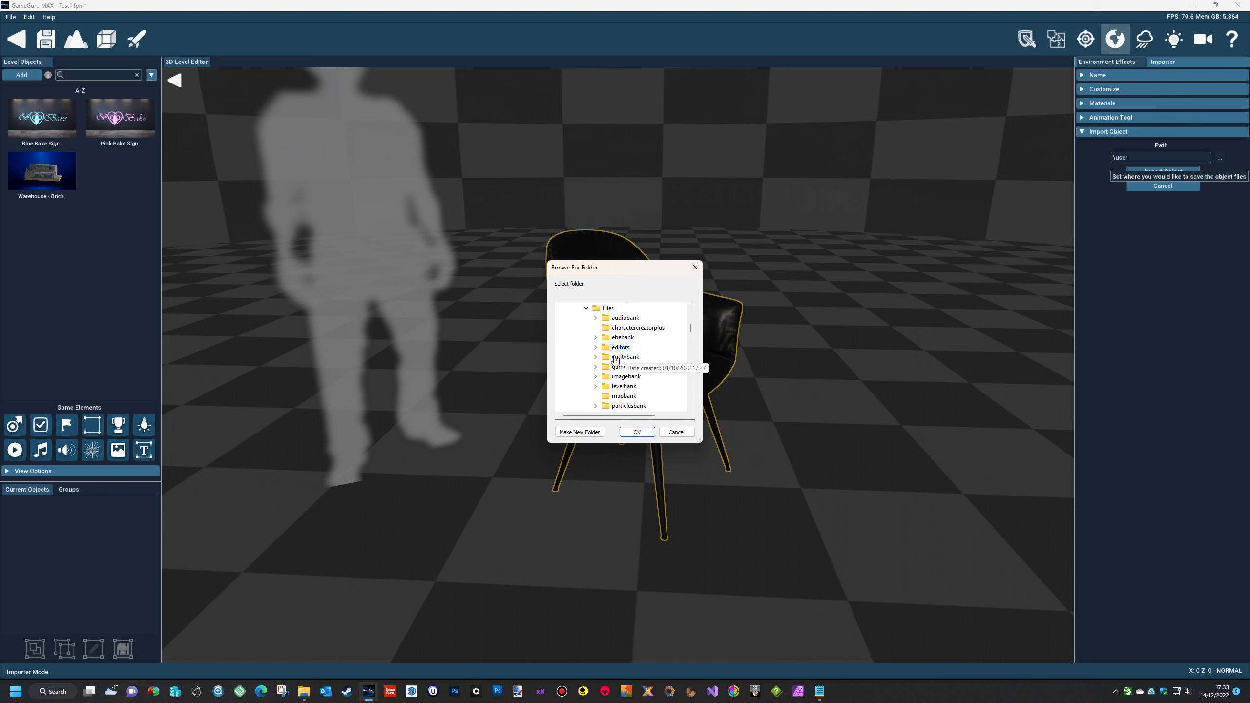
{"action": "left_click", "coordinate": [596, 356]}
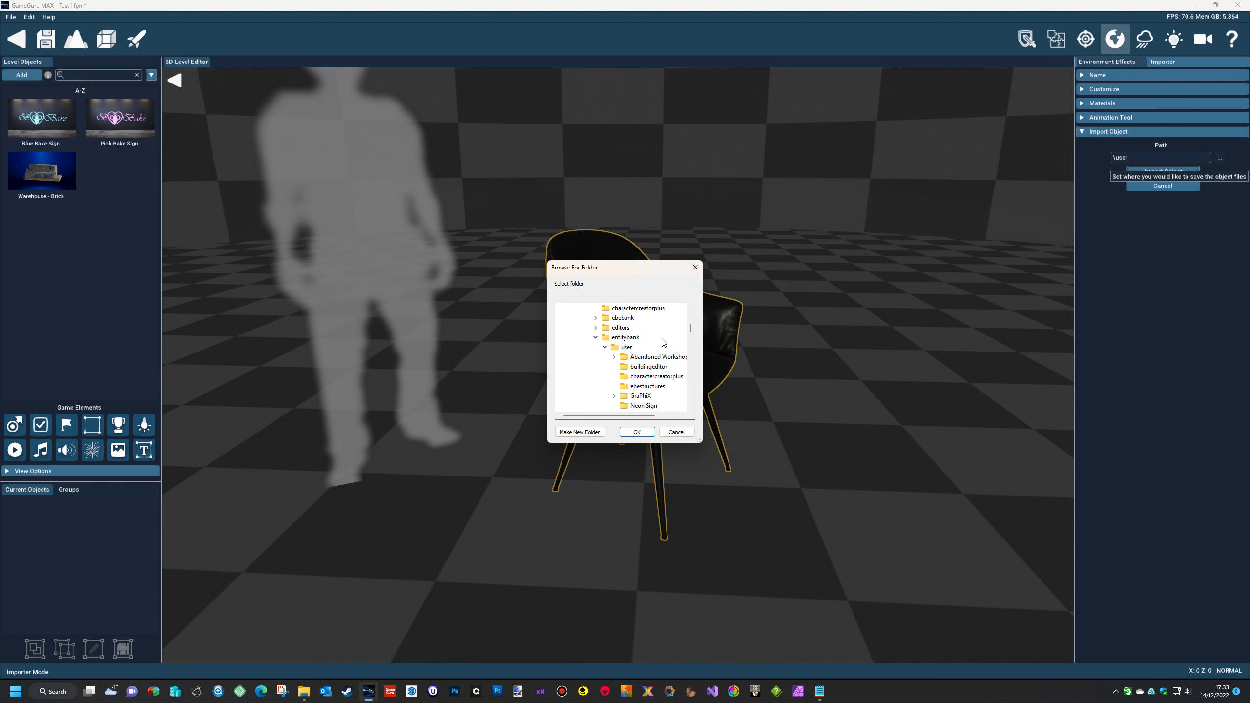
{"action": "left_click", "coordinate": [614, 397]}
{"action": "scroll", "coordinate": [680, 367], "scroll_direction": "down", "scroll_amount": 2}
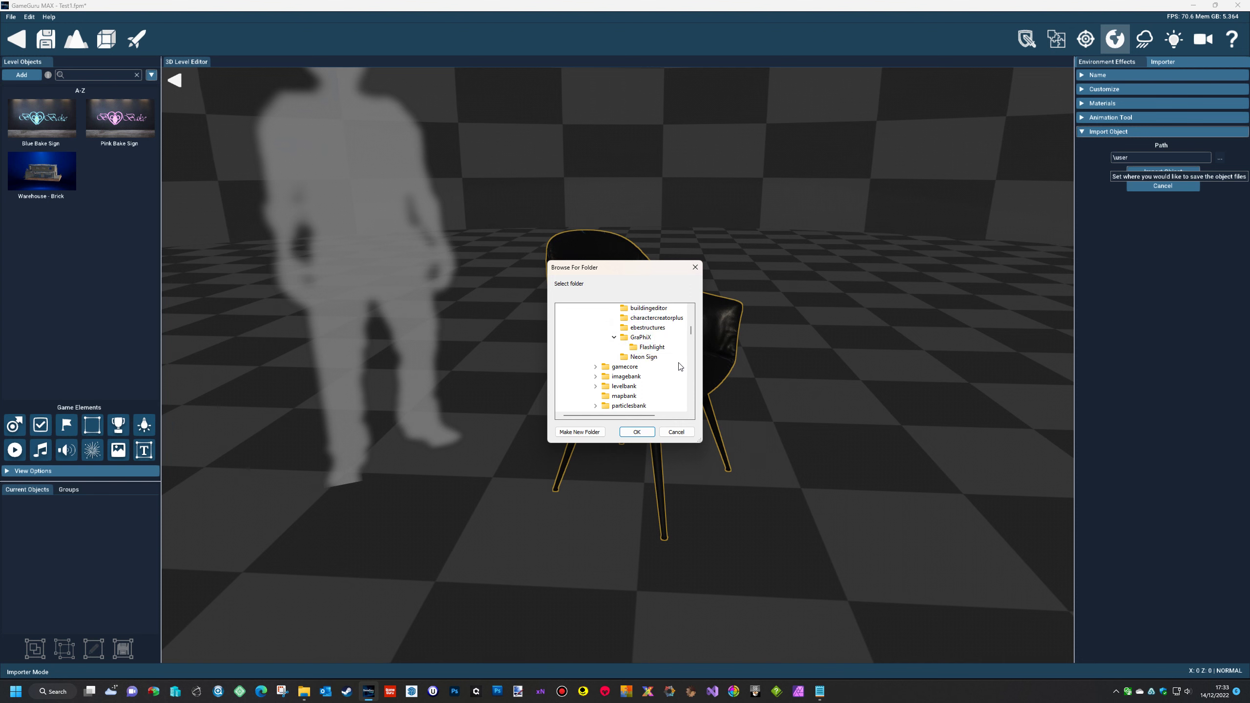
{"action": "scroll", "coordinate": [680, 366], "scroll_direction": "up", "scroll_amount": 1}
{"action": "left_click", "coordinate": [639, 367]}
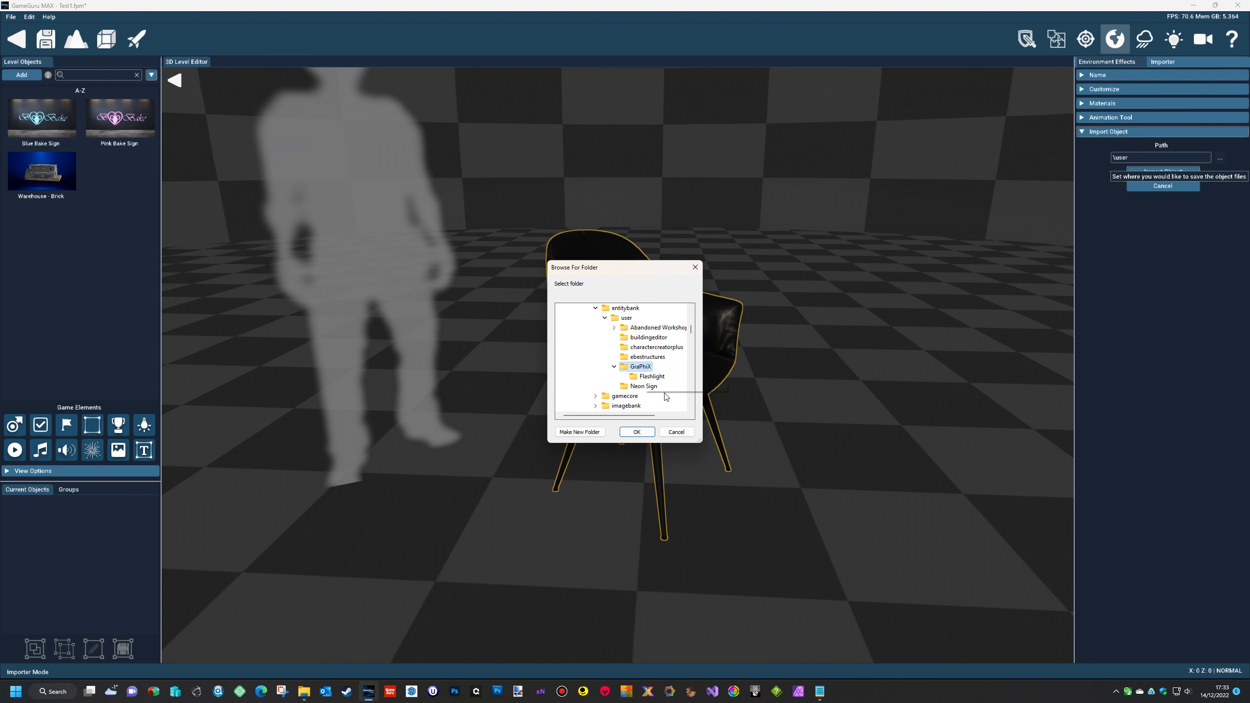
{"action": "left_click", "coordinate": [637, 432]}
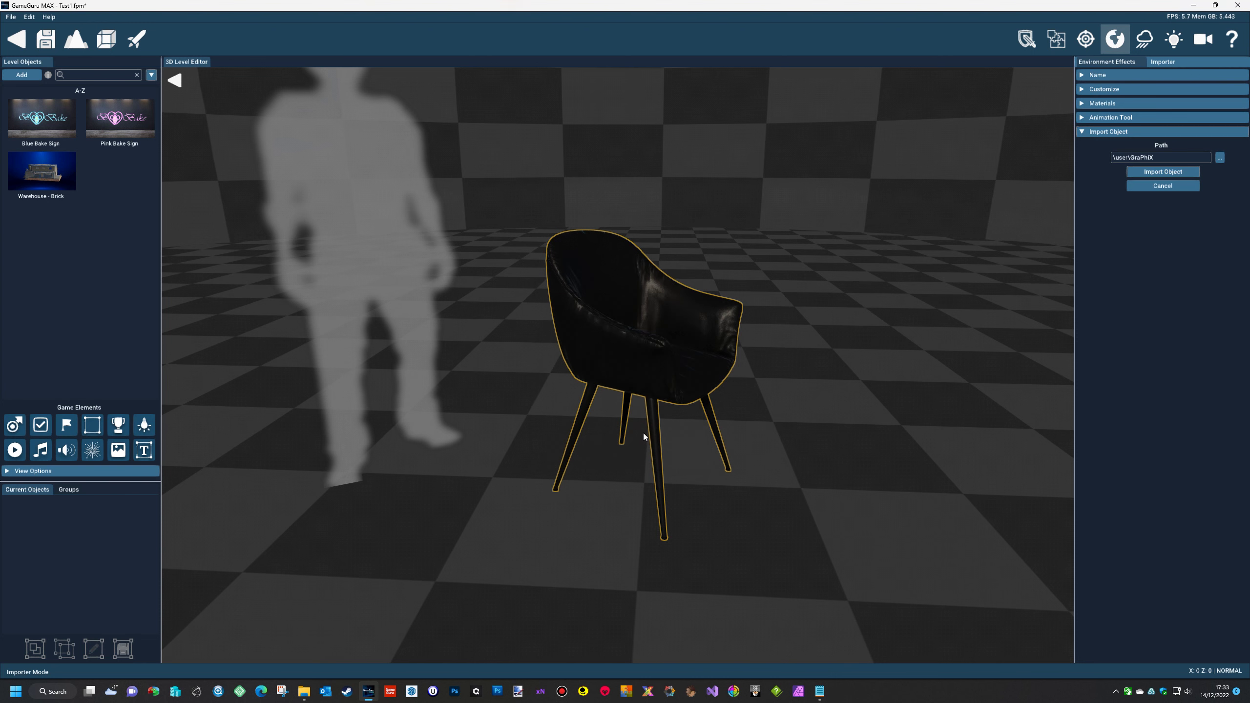
{"action": "left_click", "coordinate": [1164, 171]}
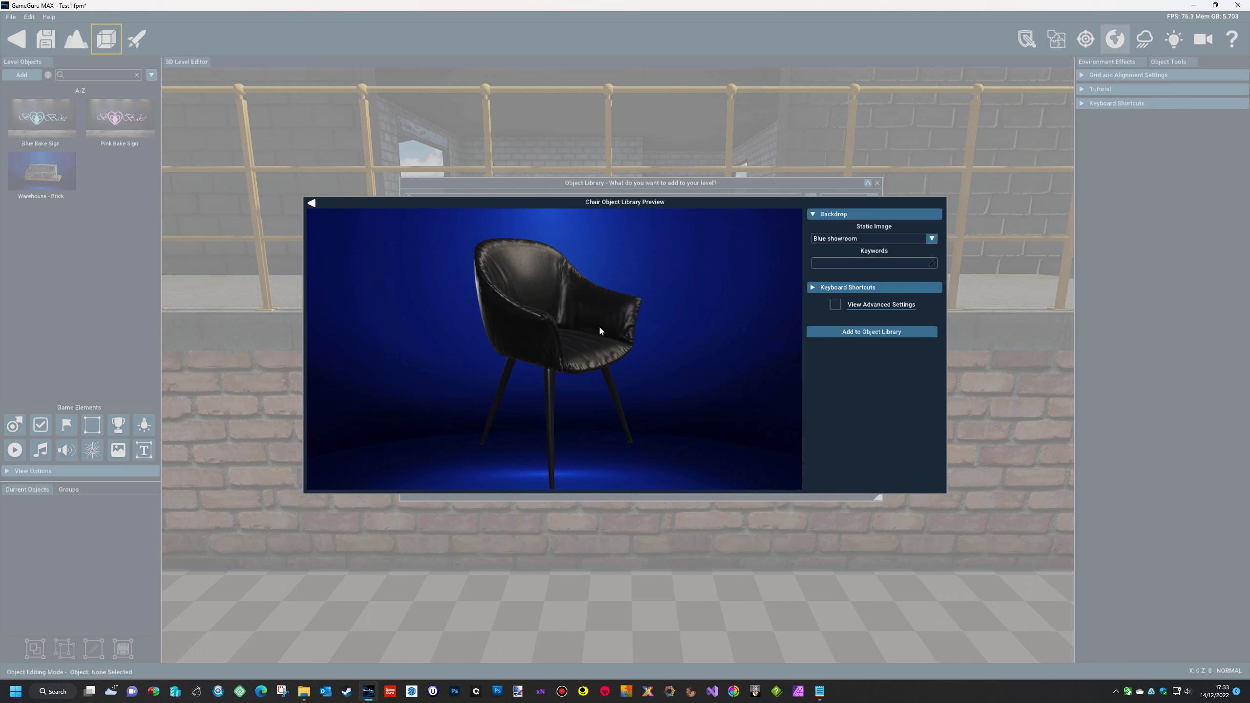
Step: Set the chair's preview image to Grey backdrop, leave the keywords empty, and add the chair to the object library
{"action": "left_click", "coordinate": [932, 238]}
{"action": "left_click", "coordinate": [1025, 310]}
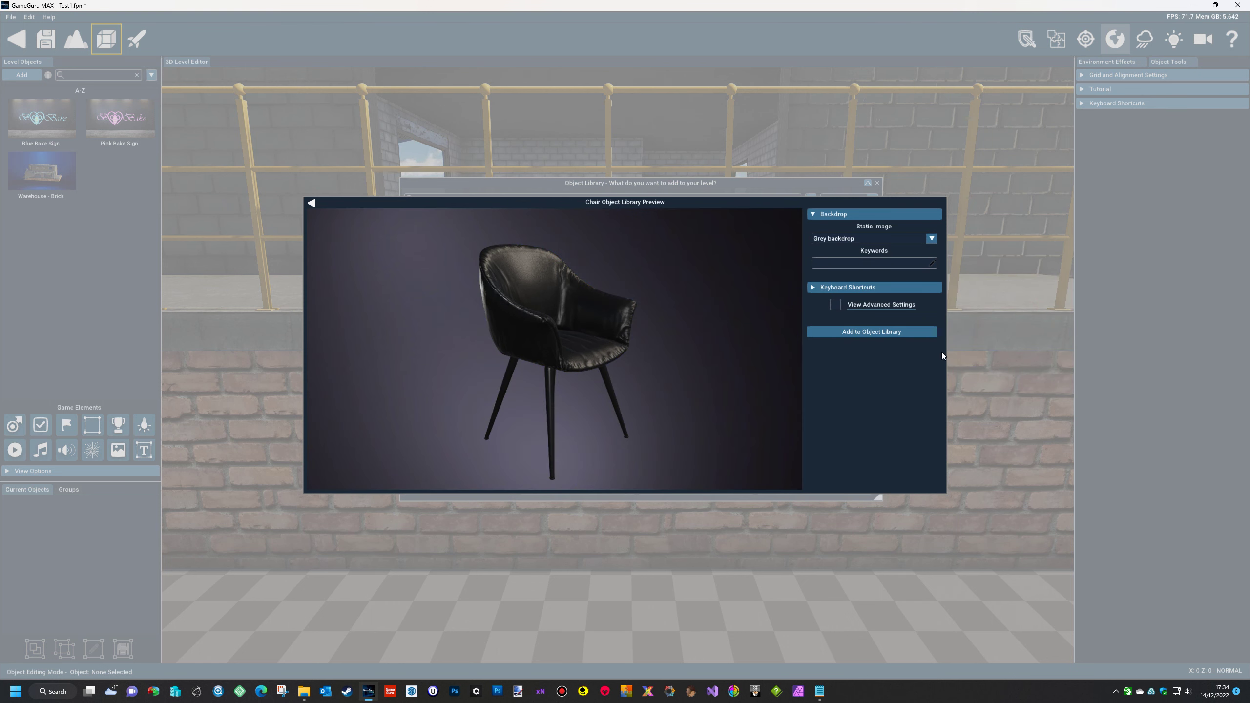
{"action": "left_click", "coordinate": [856, 264]}
{"action": "left_click", "coordinate": [861, 333]}
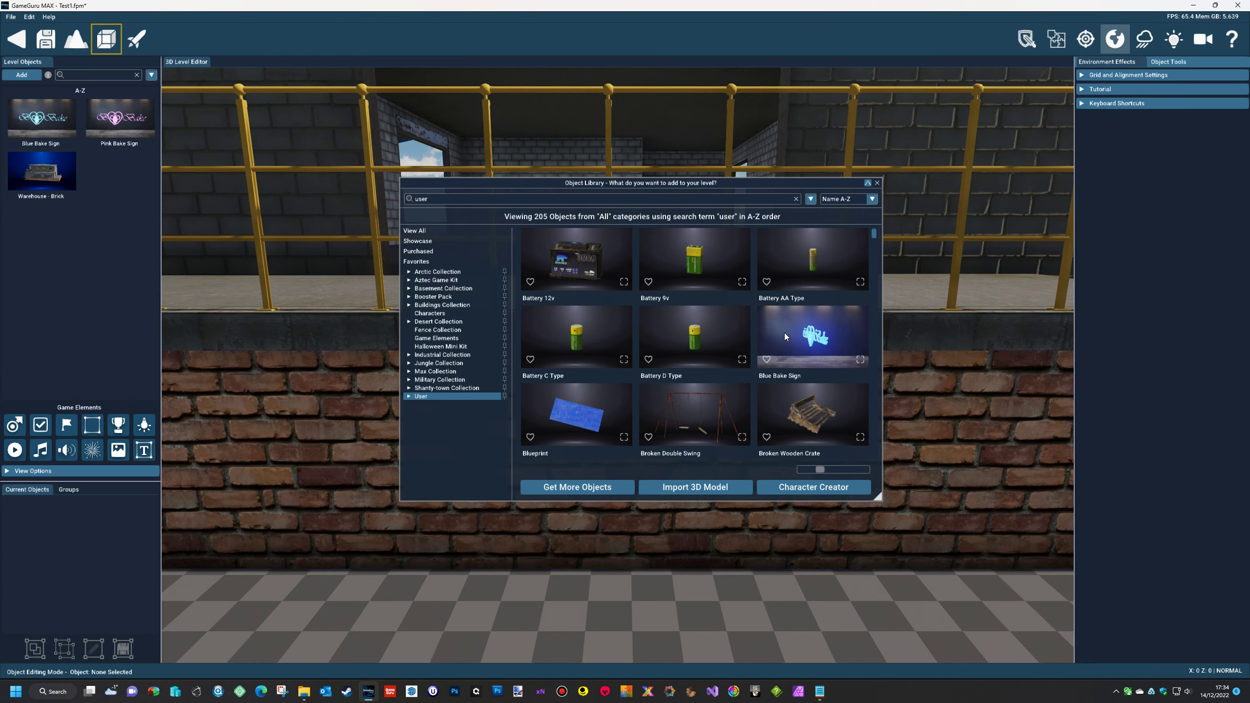
Step: Pick the Chair from the library's User > Graphix category and place it on the checkered floor near the brick wall
{"action": "left_click", "coordinate": [409, 396]}
{"action": "left_click", "coordinate": [434, 439]}
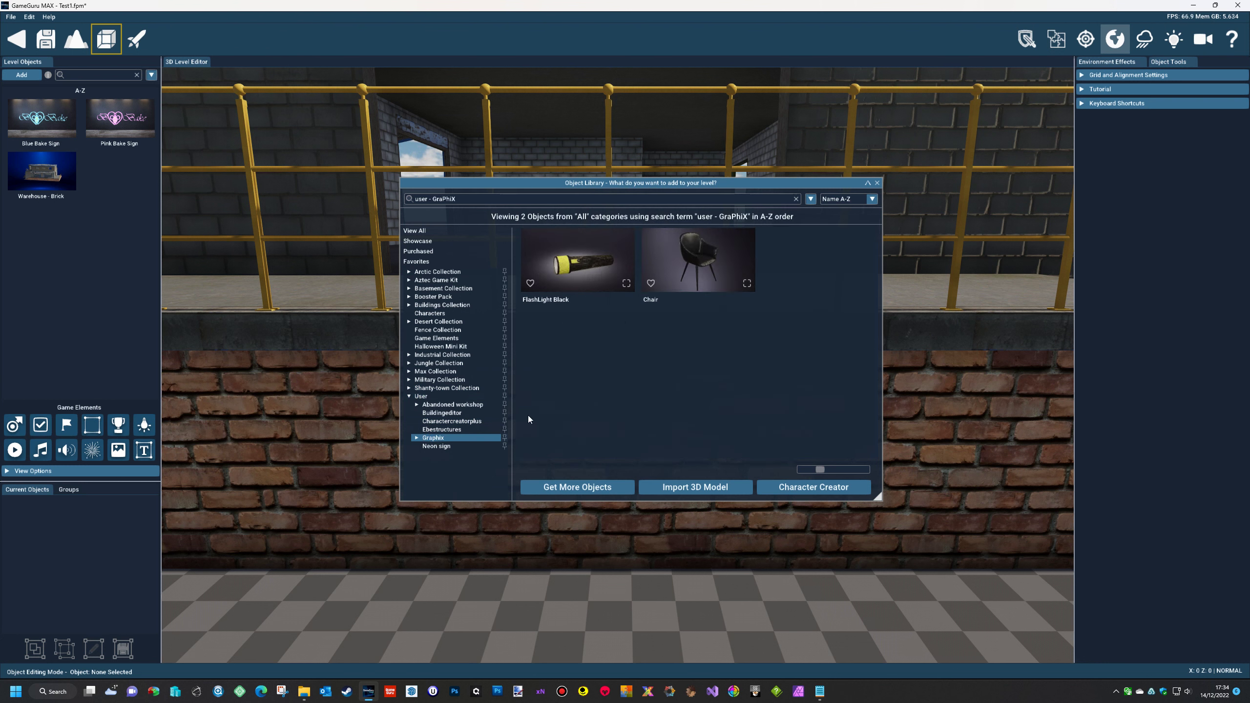
{"action": "left_click", "coordinate": [705, 257]}
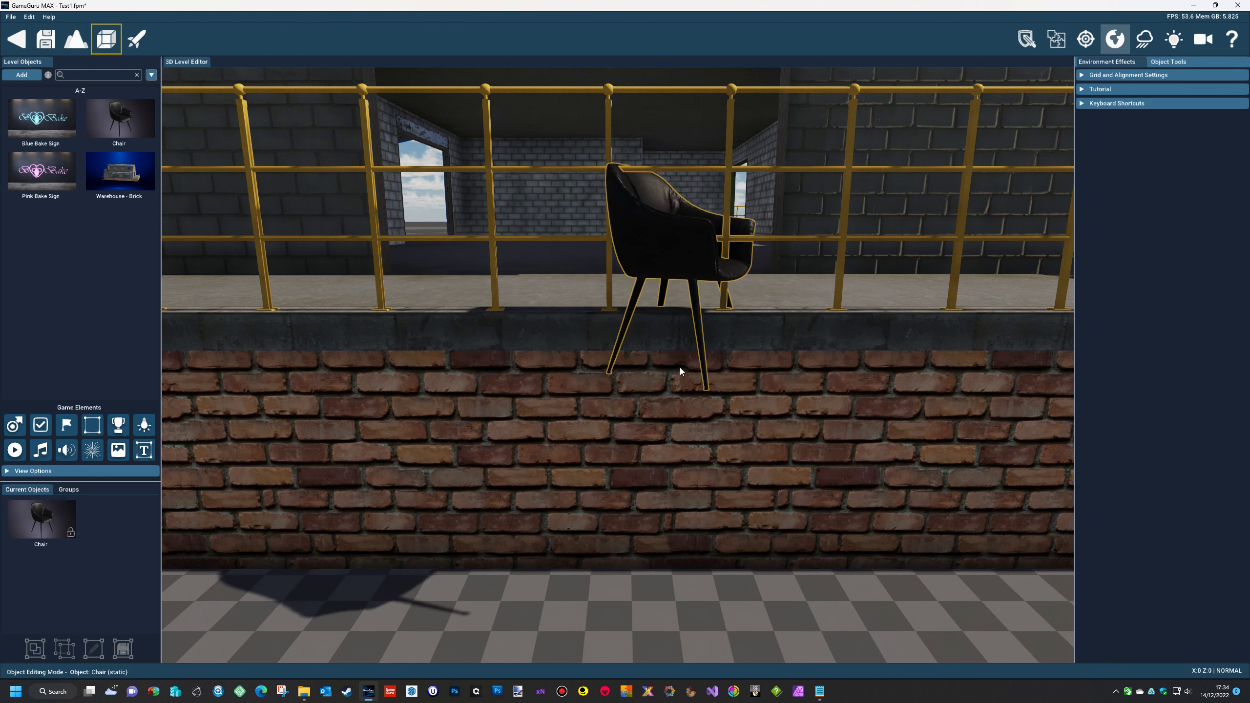
{"action": "left_click", "coordinate": [680, 367]}
{"action": "right_click_drag", "start_coordinate": [588, 410], "coordinate": [296, 443]}
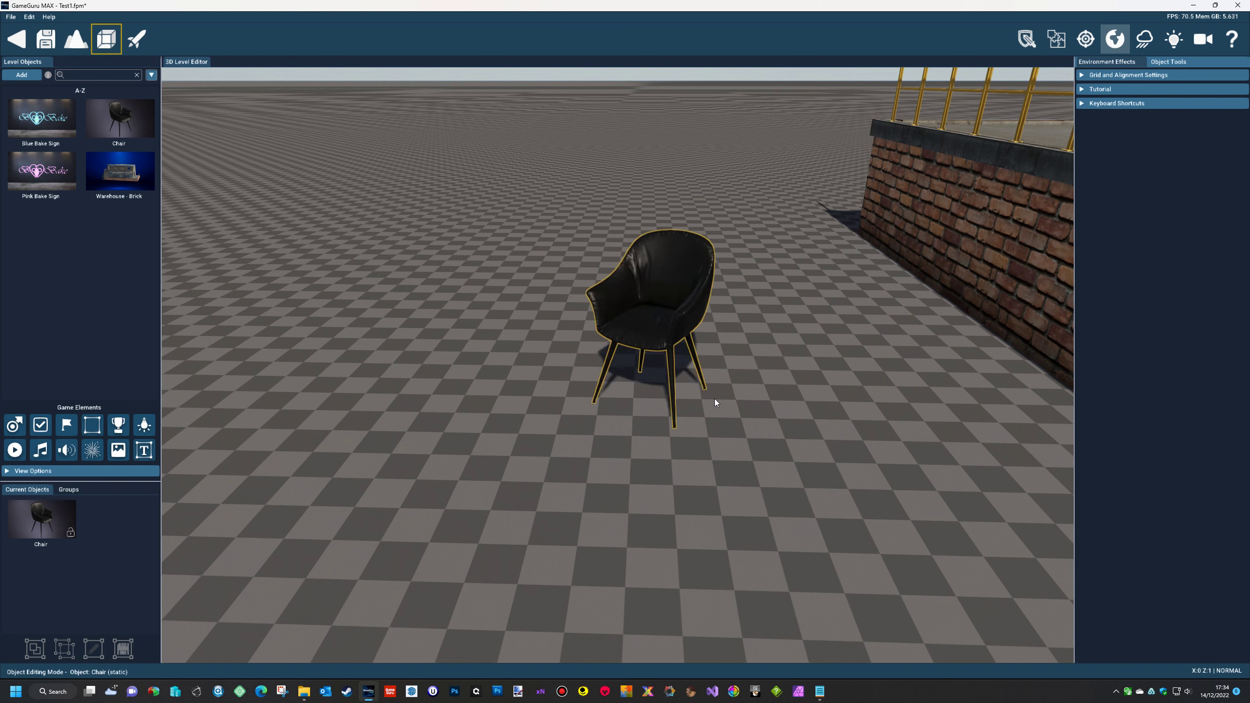
{"action": "left_click_drag", "start_coordinate": [716, 399], "coordinate": [822, 511]}
{"action": "left_click", "coordinate": [826, 514]}
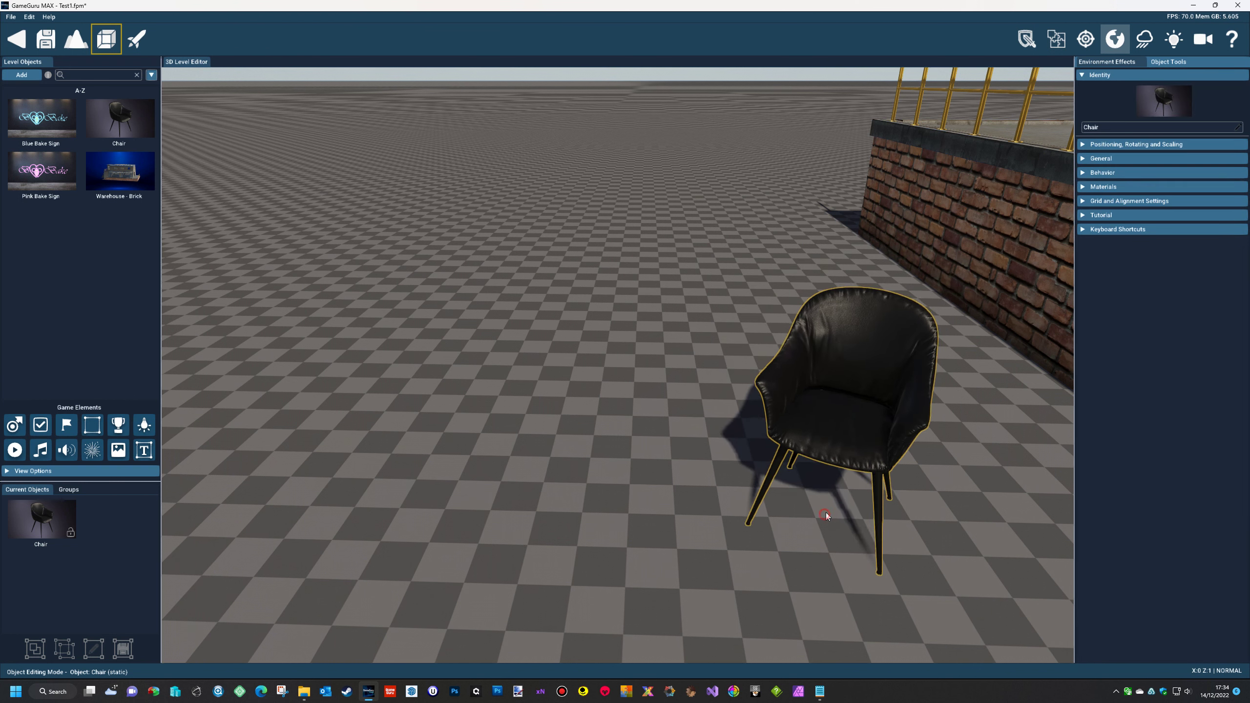
Step: Rotate a second copy of the chair and place it on the floor beside the first, angled towards it
{"action": "key", "text": "r"}
{"action": "key", "text": "r"}
{"action": "key", "text": "r"}
{"action": "key", "text": "r"}
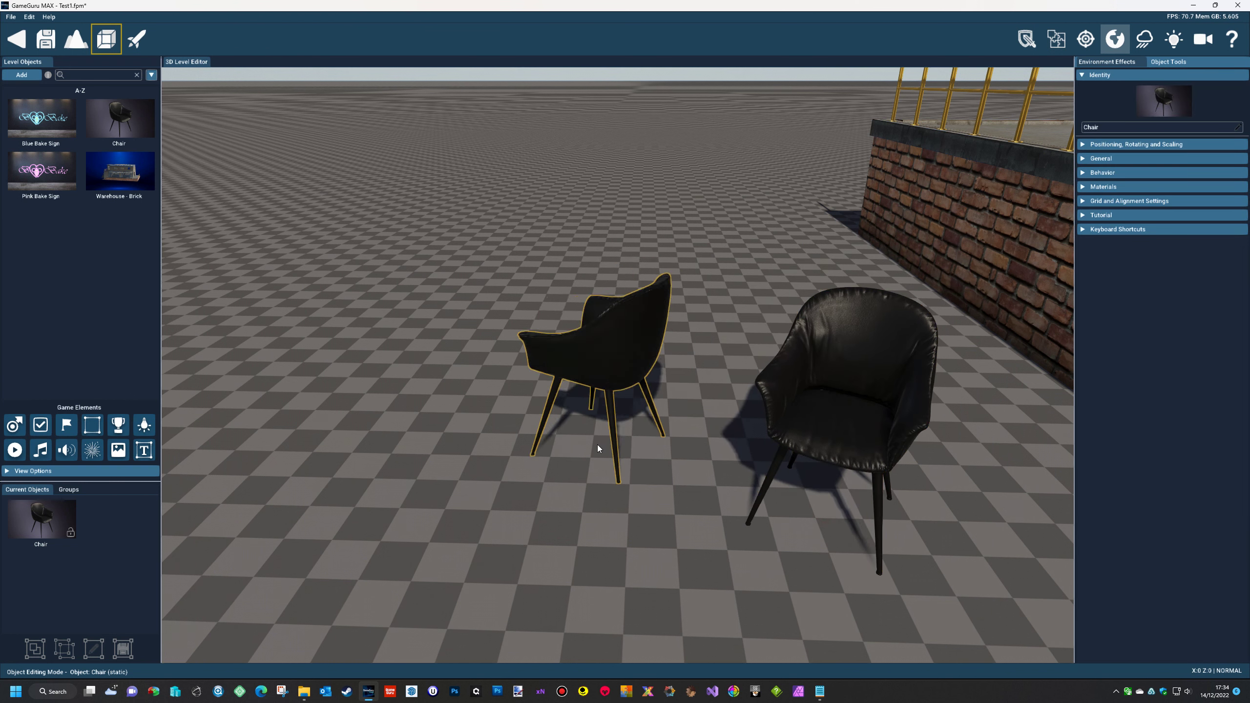
{"action": "left_click_drag", "start_coordinate": [574, 463], "coordinate": [527, 514], "text": "shift"}
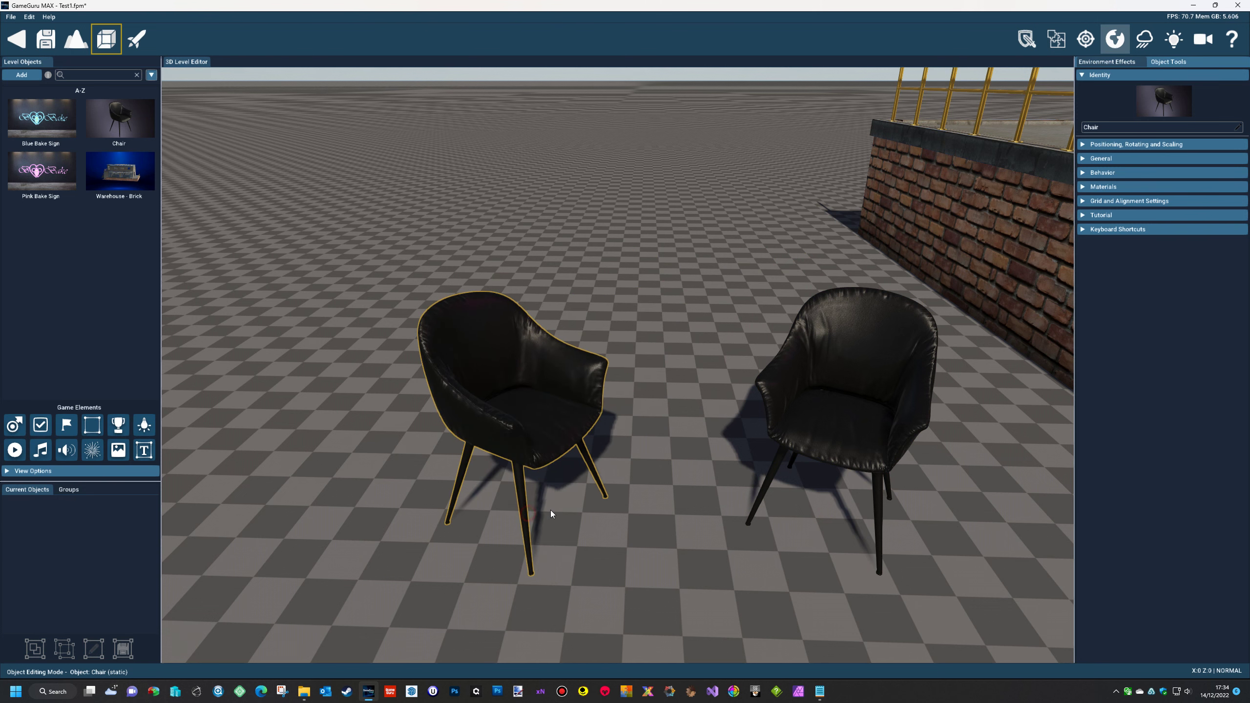
Step: Test the level and walk around both chairs, toggling the flashlight to examine their scale, leather material and shadows
{"action": "left_click", "coordinate": [137, 39]}
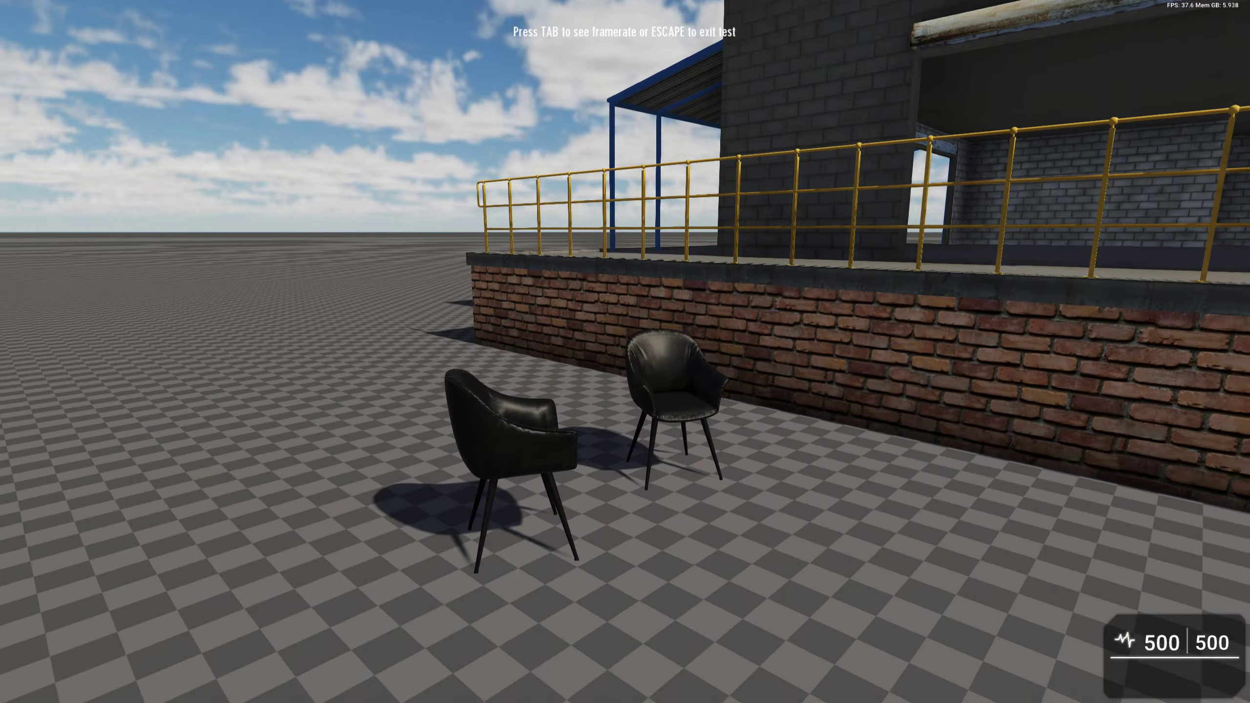
{"action": "key", "text": "w"}
{"action": "key", "text": "w"}
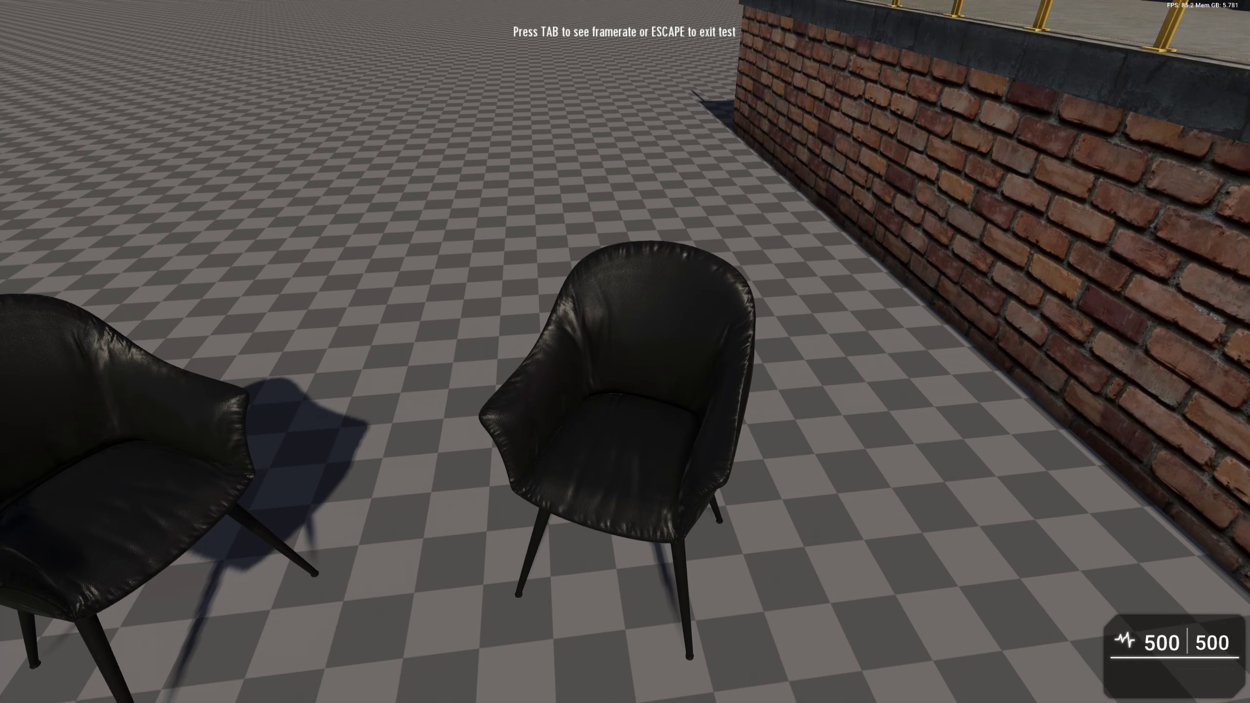
{"action": "key", "text": "s"}
{"action": "key", "text": "w"}
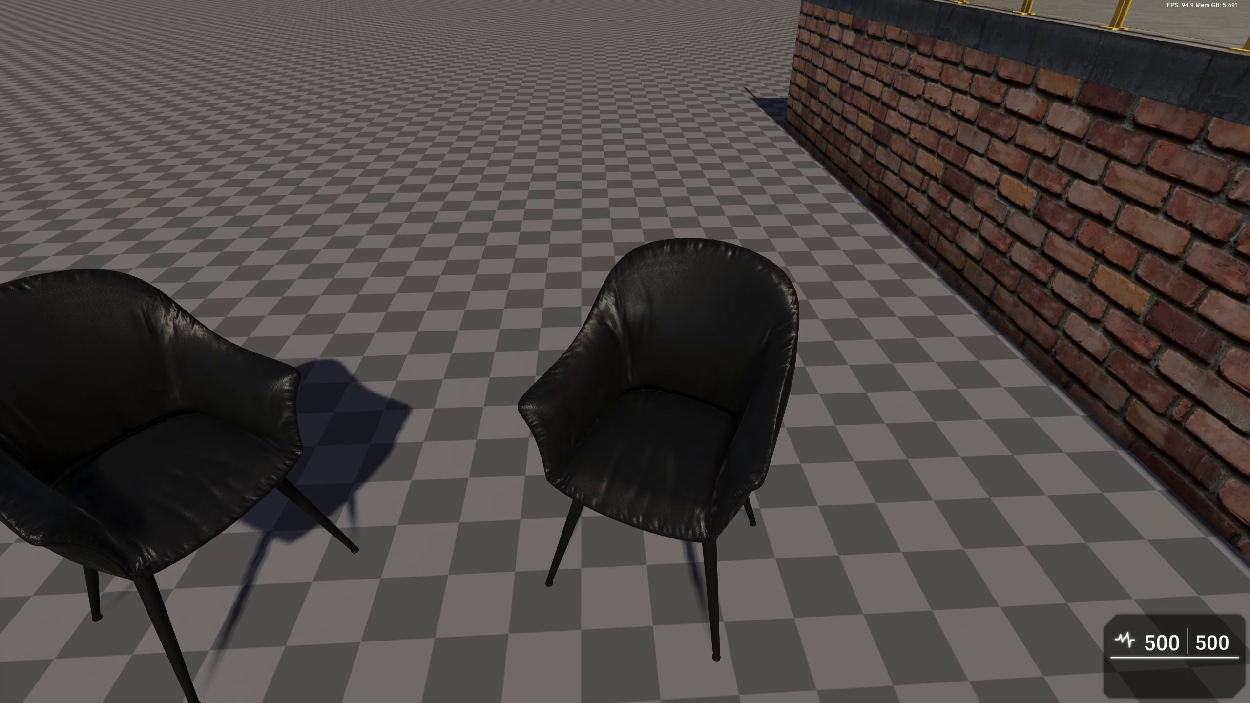
{"action": "key", "text": "s"}
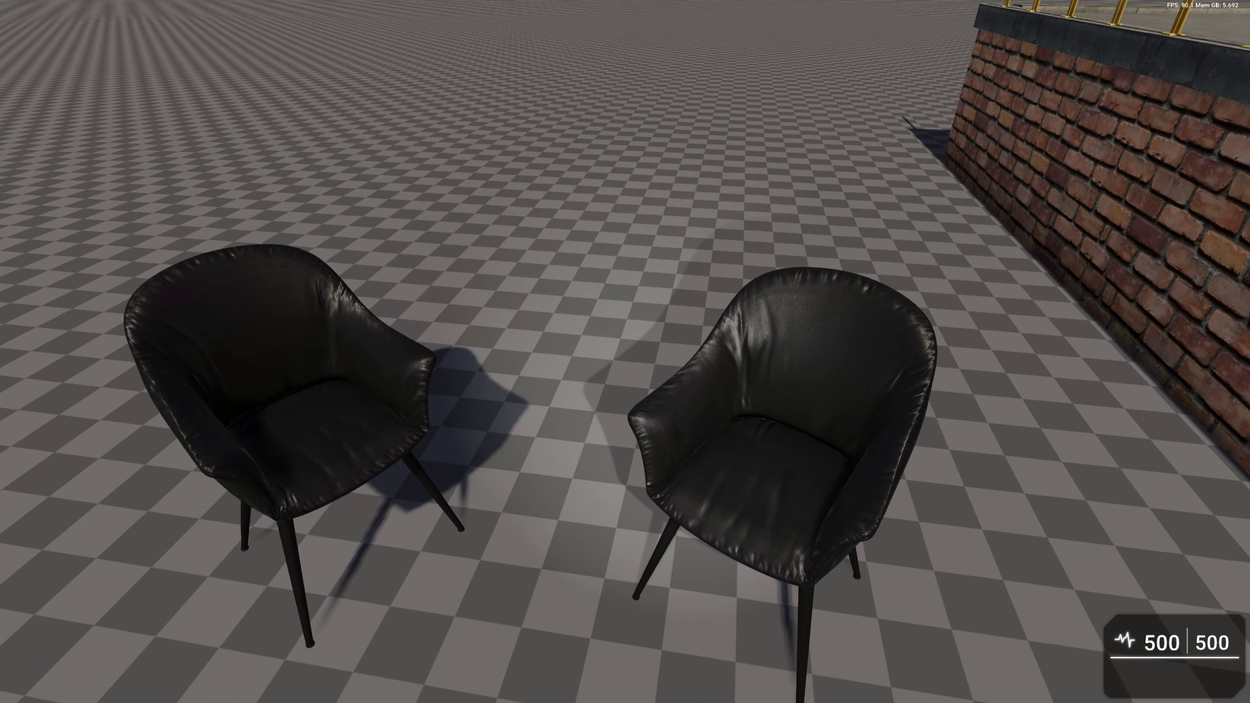
{"action": "key", "text": "f"}
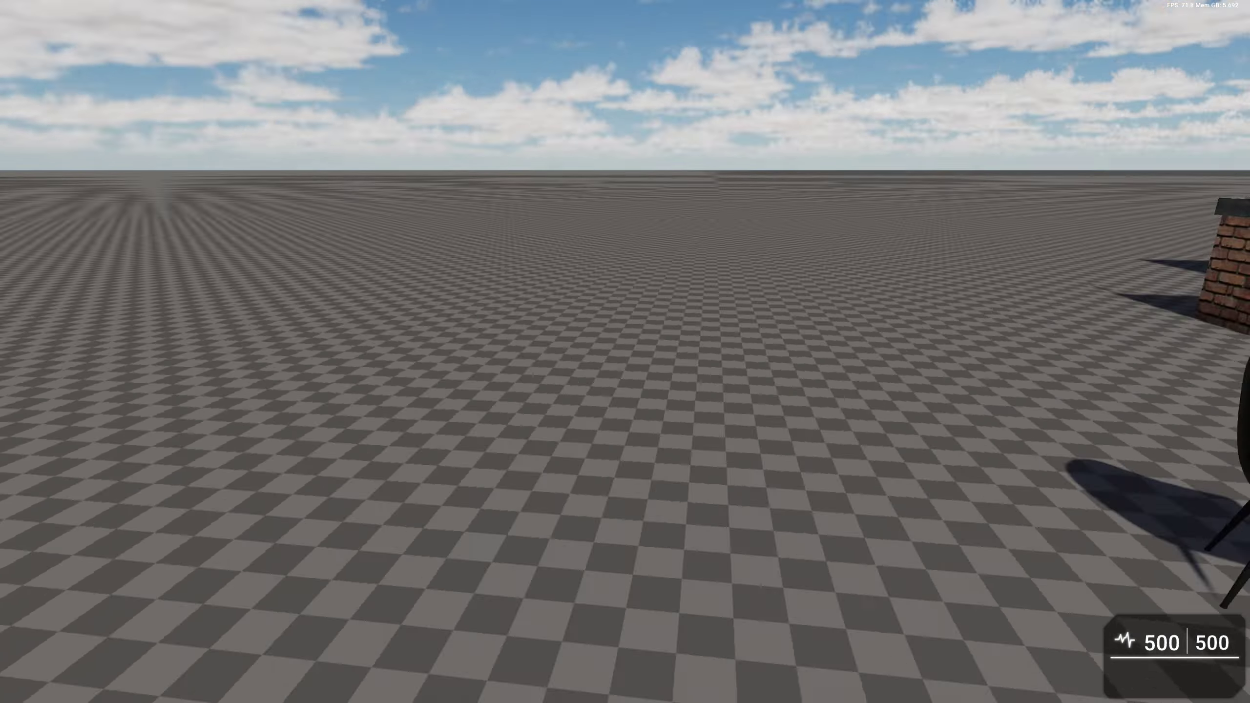
{"action": "key", "text": "w"}
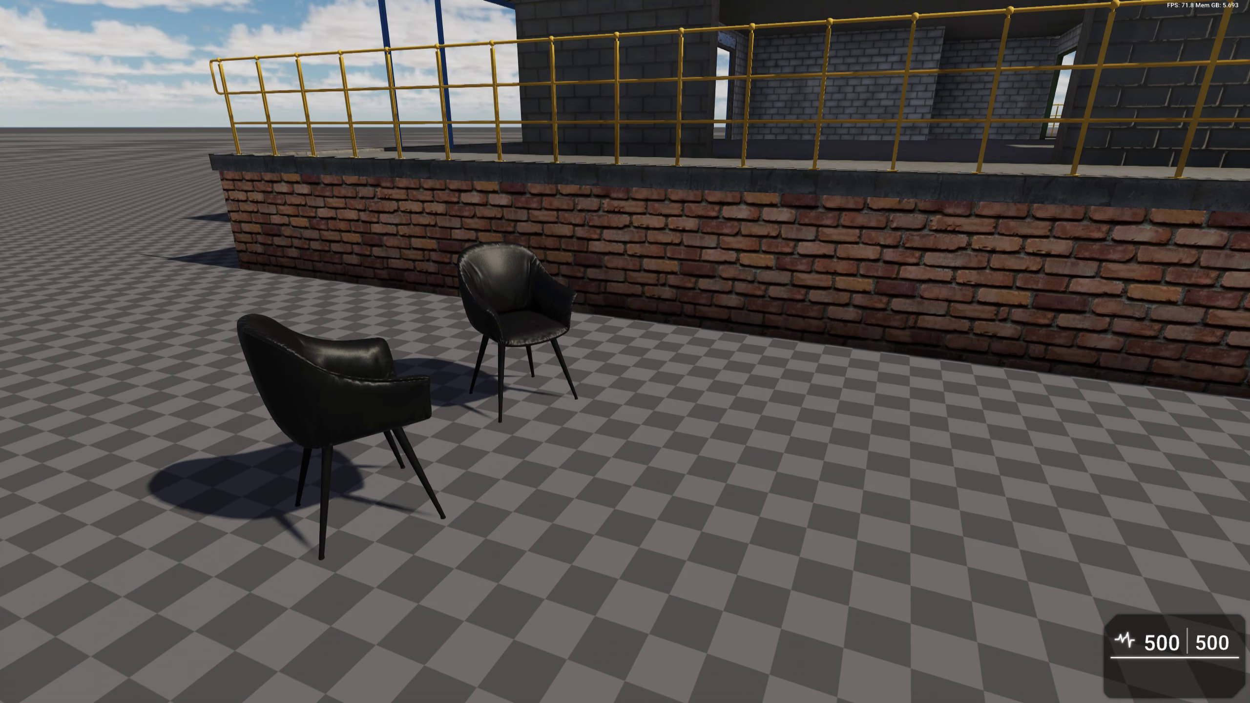